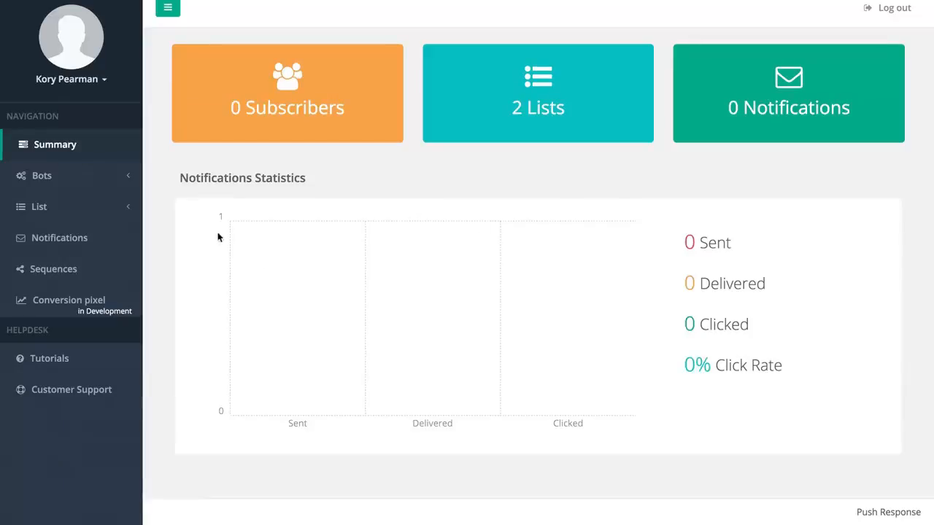
- Start a new web list with the domain name mtdemolist101
{"action": "left_click", "coordinate": [119, 208]}
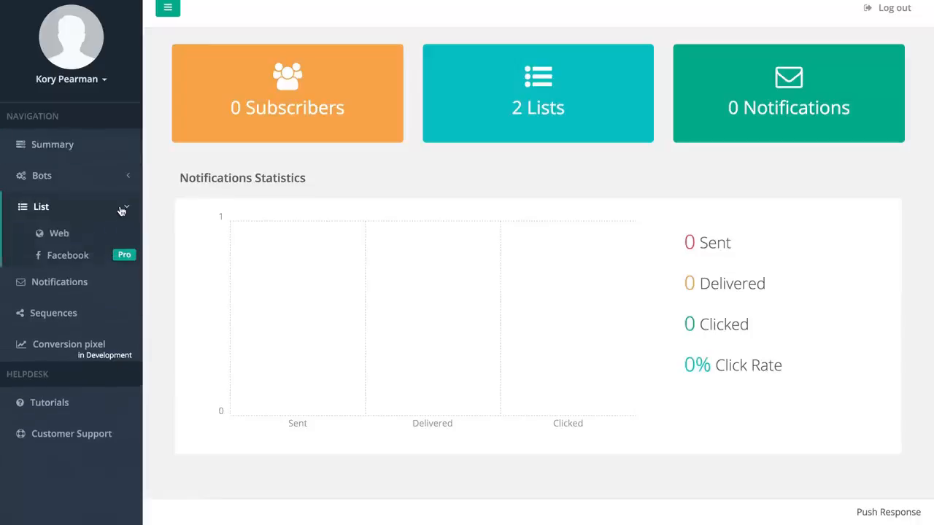
{"action": "left_click", "coordinate": [60, 233]}
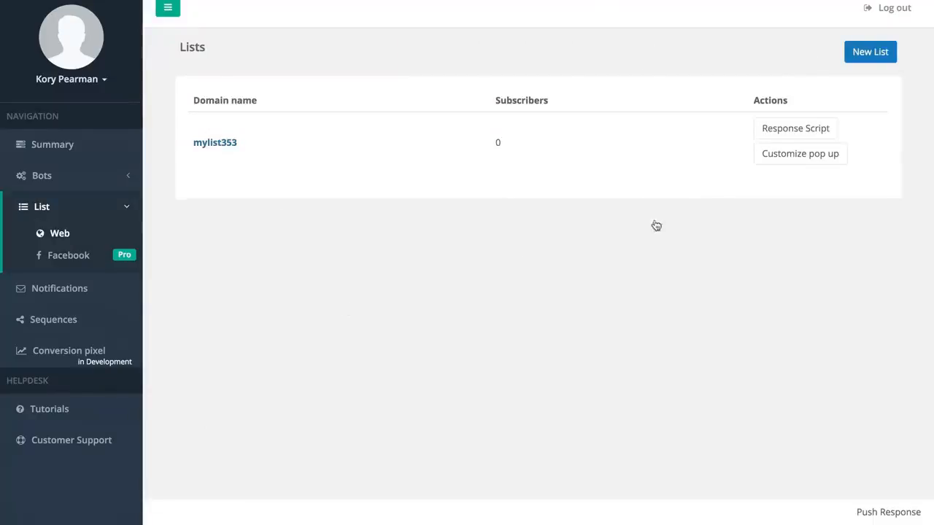
{"action": "left_click", "coordinate": [868, 54]}
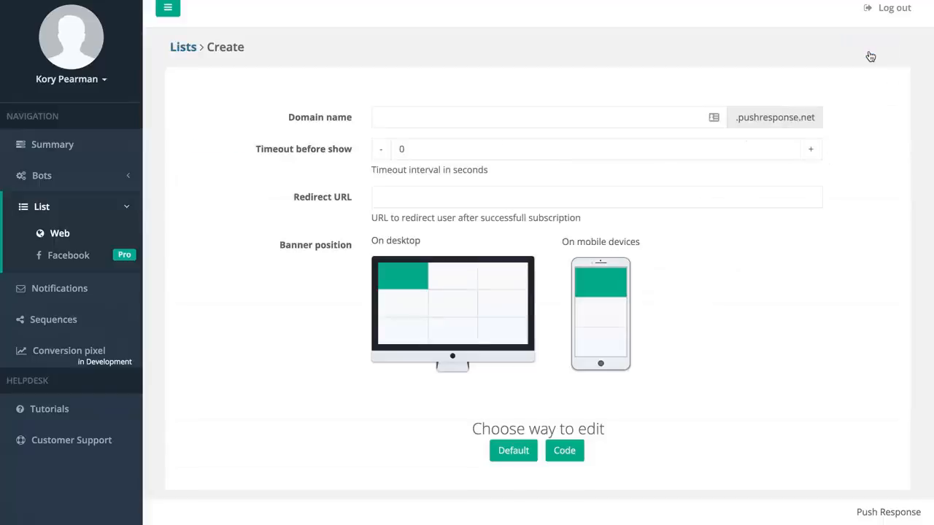
{"action": "left_click", "coordinate": [430, 119]}
{"action": "type", "text": "mtdem"}
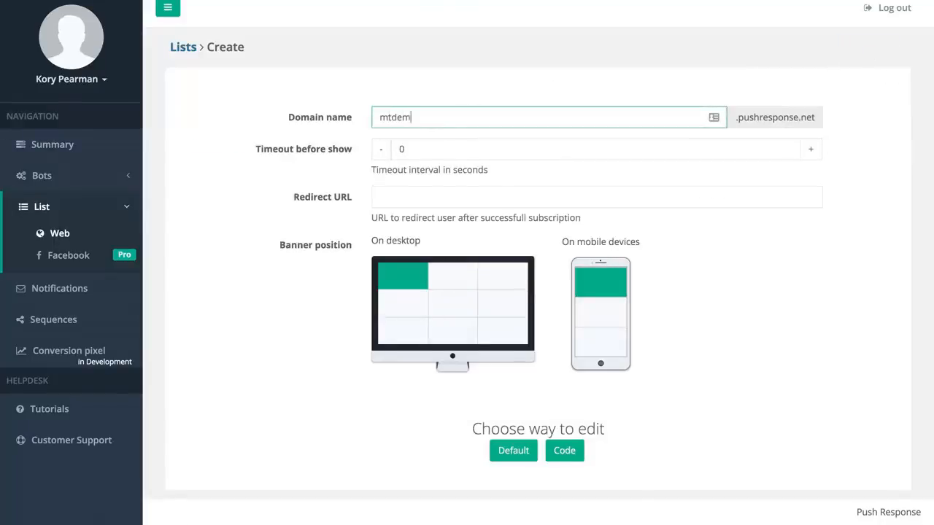
{"action": "type", "text": "olist101"}
{"action": "left_click", "coordinate": [812, 150]}
{"action": "left_click", "coordinate": [813, 151]}
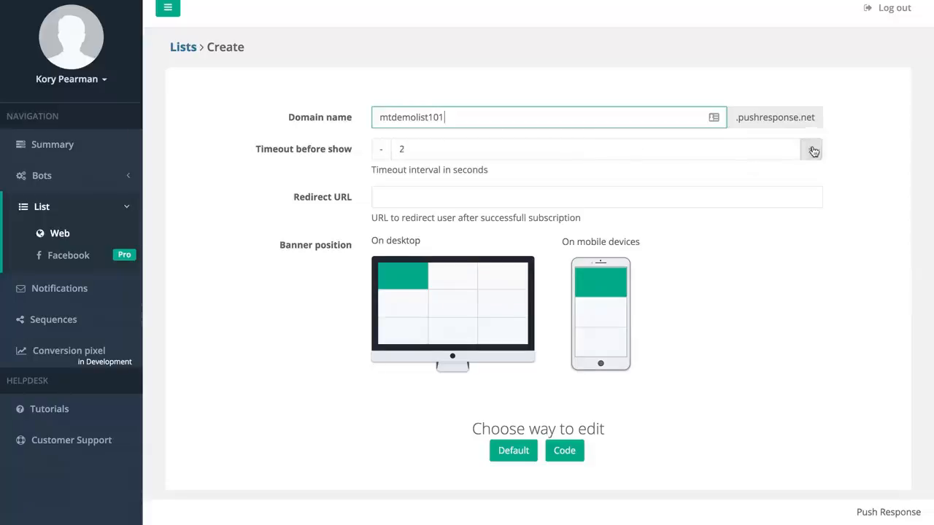
{"action": "left_click", "coordinate": [812, 151]}
{"action": "left_click", "coordinate": [418, 204]}
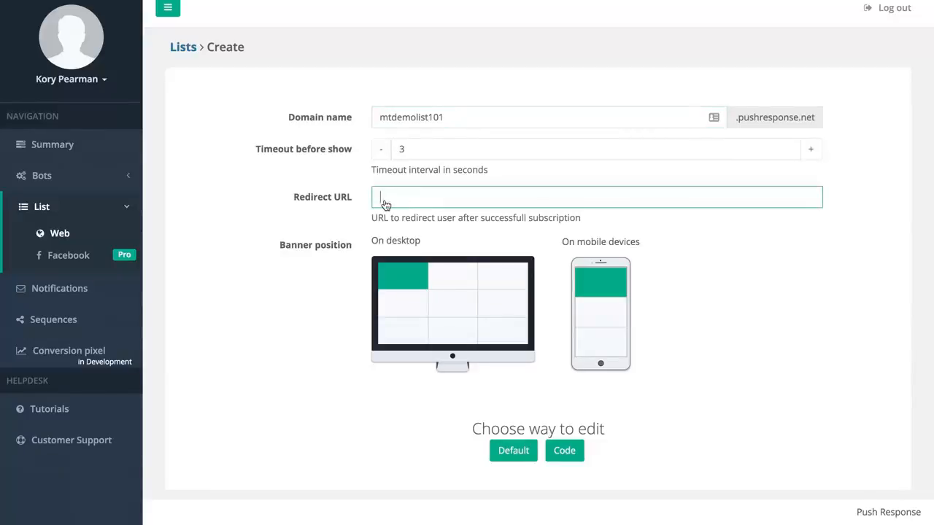
{"action": "type", "text": "http://google.com"}
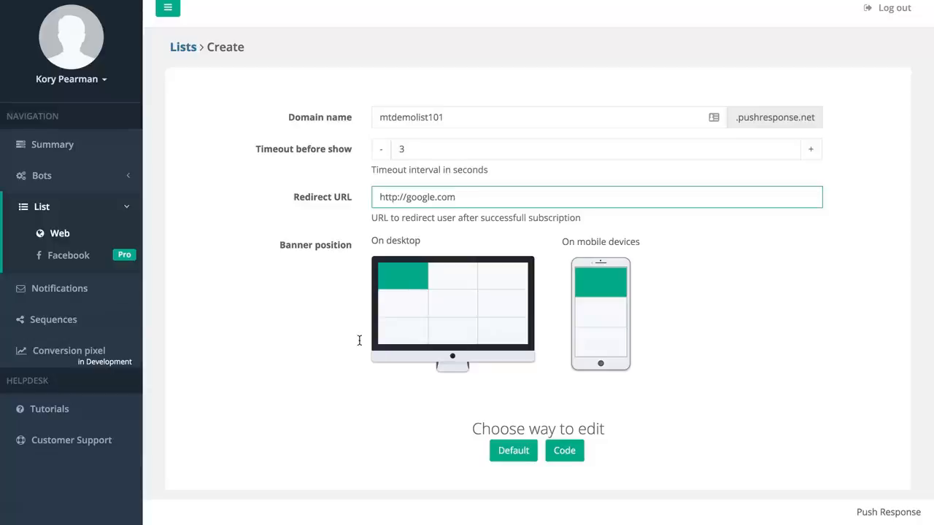
- Try out different banner positions on the desktop and mobile layouts, returning to the upper-left desktop cell
{"action": "left_click", "coordinate": [452, 280]}
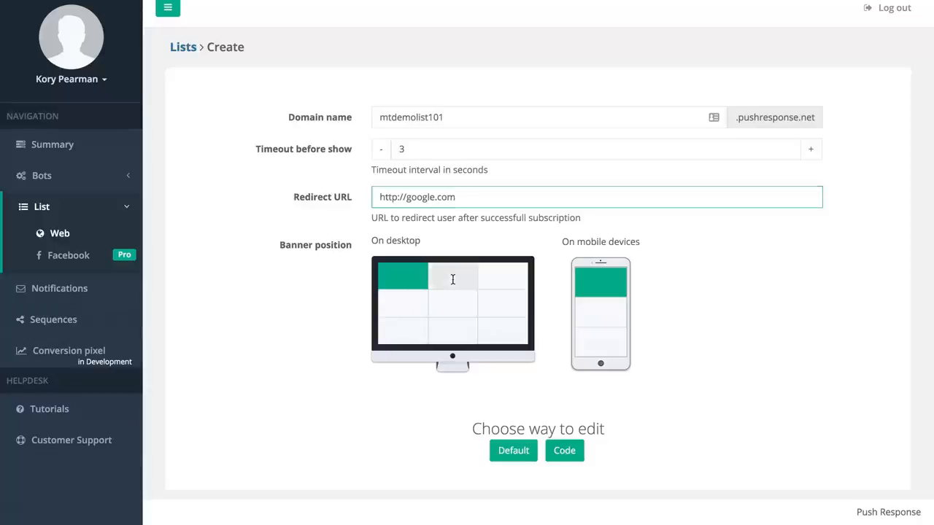
{"action": "left_click", "coordinate": [499, 278]}
{"action": "left_click", "coordinate": [497, 306]}
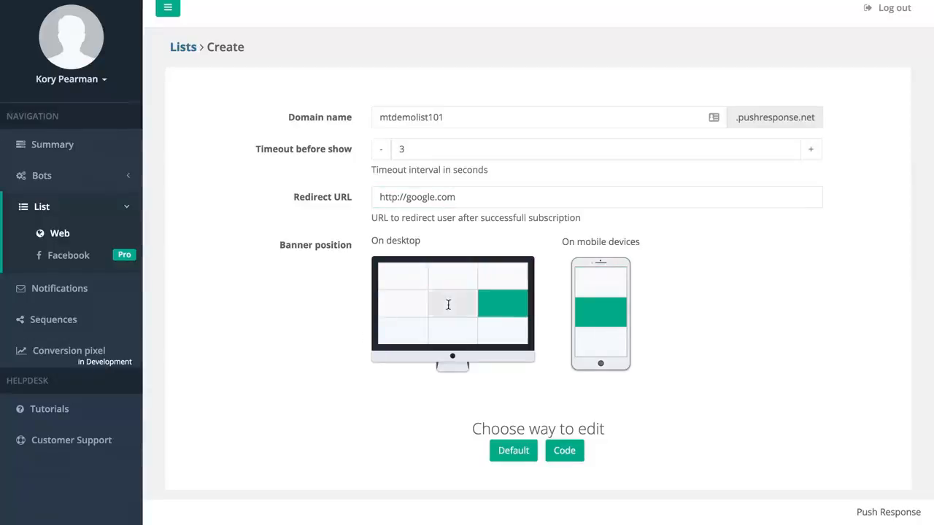
{"action": "left_click", "coordinate": [448, 307]}
{"action": "left_click", "coordinate": [412, 307]}
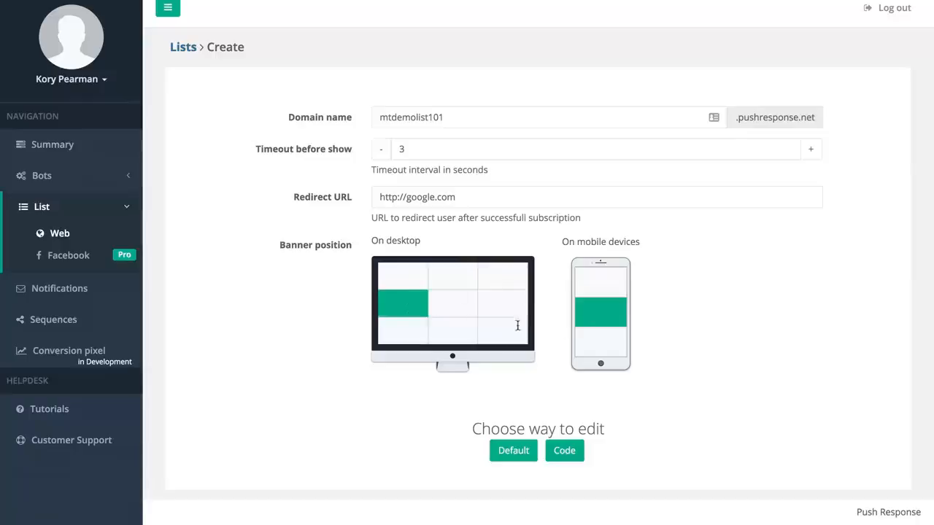
{"action": "left_click", "coordinate": [598, 287]}
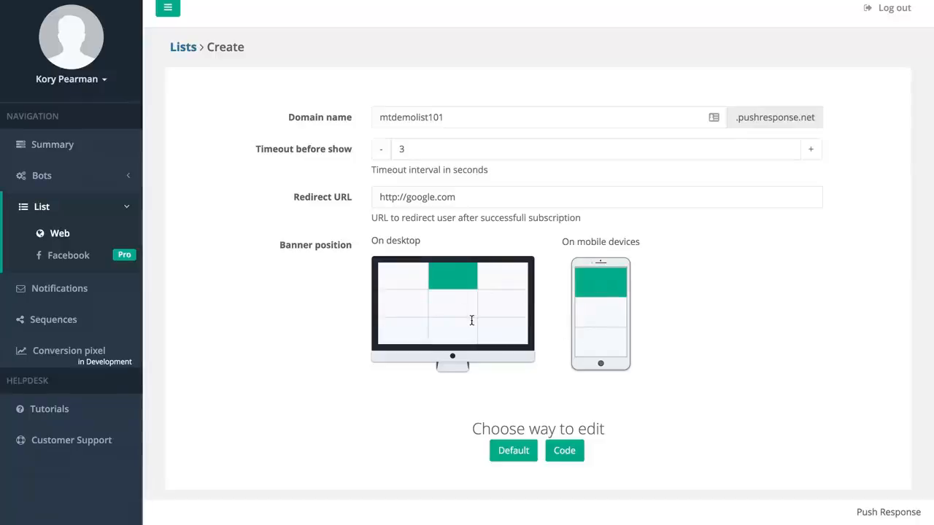
{"action": "left_click", "coordinate": [413, 324]}
{"action": "left_click", "coordinate": [456, 330]}
{"action": "left_click", "coordinate": [499, 330]}
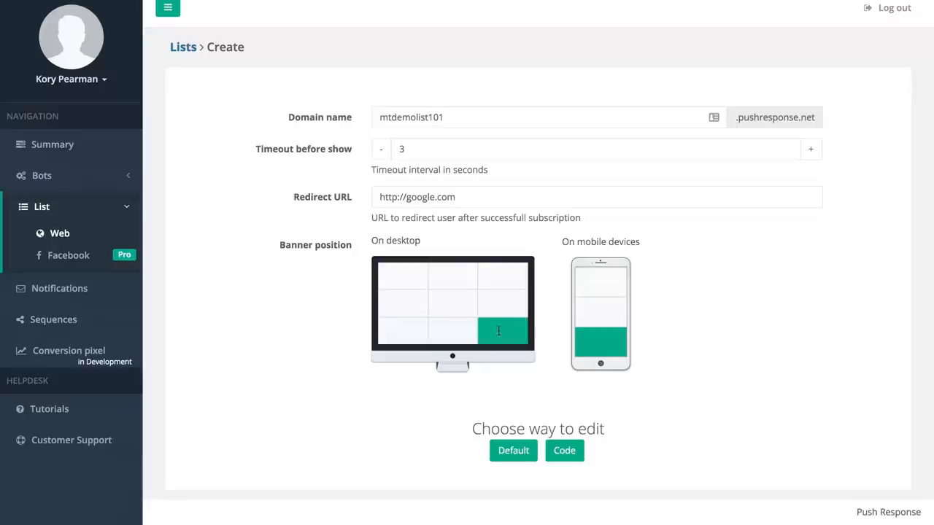
{"action": "left_click", "coordinate": [392, 277]}
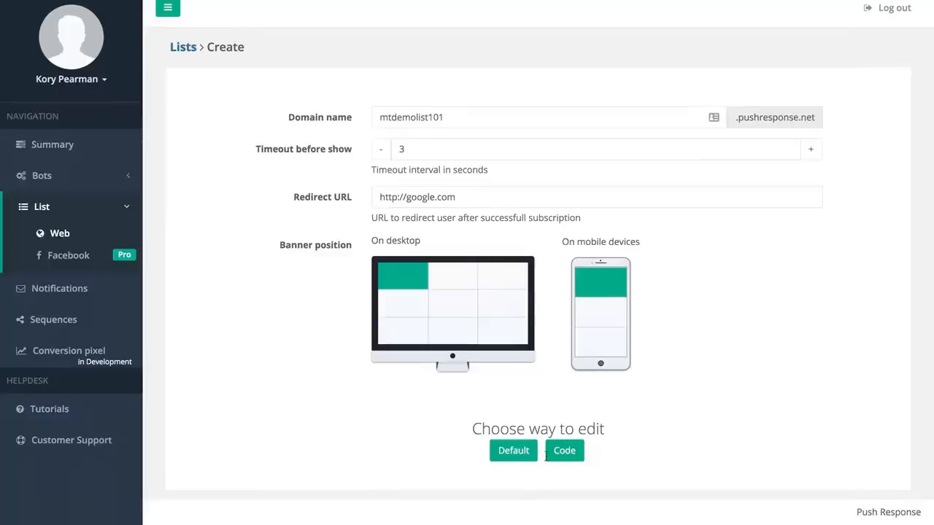
- Choose the Default way to edit the banner and create the list with the sample title, button texts and text
{"action": "left_click", "coordinate": [517, 450]}
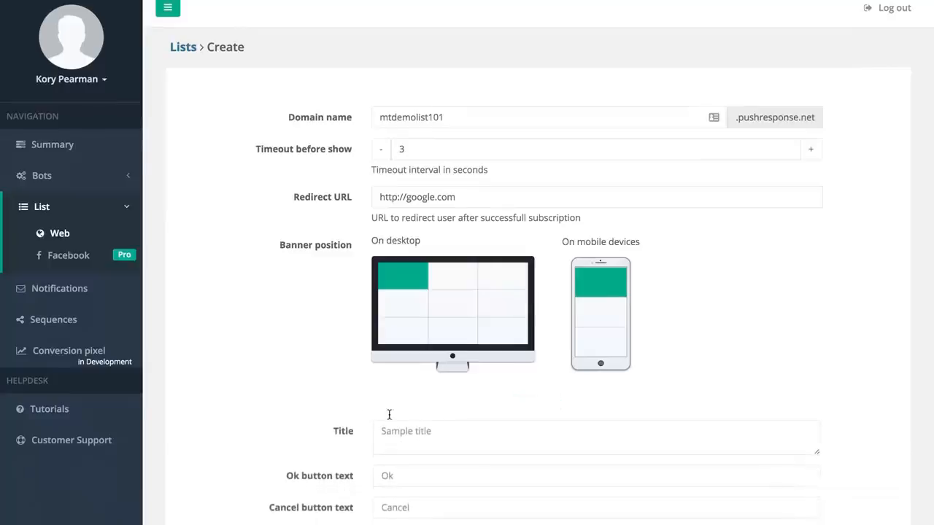
{"action": "scroll", "coordinate": [357, 409], "scroll_direction": "down", "scroll_amount": 2}
{"action": "scroll", "coordinate": [358, 410], "scroll_direction": "down", "scroll_amount": 5}
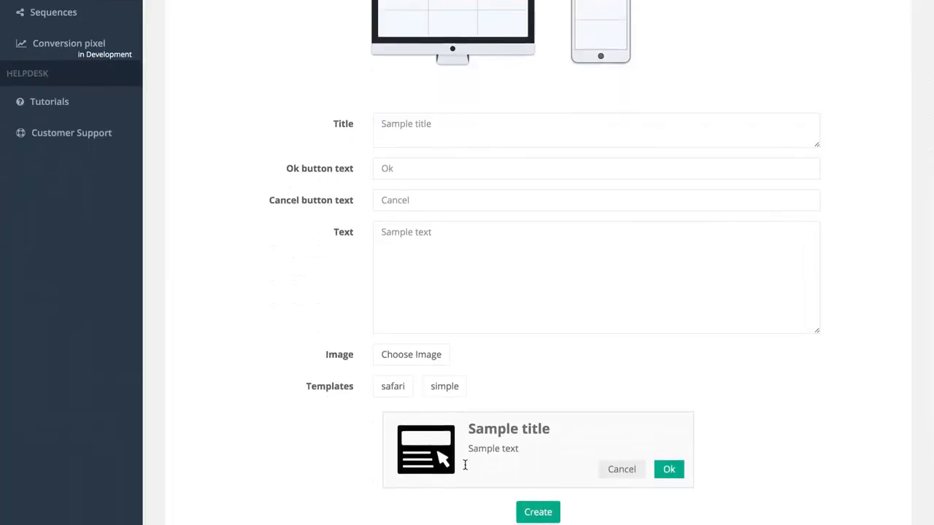
{"action": "left_click", "coordinate": [413, 135]}
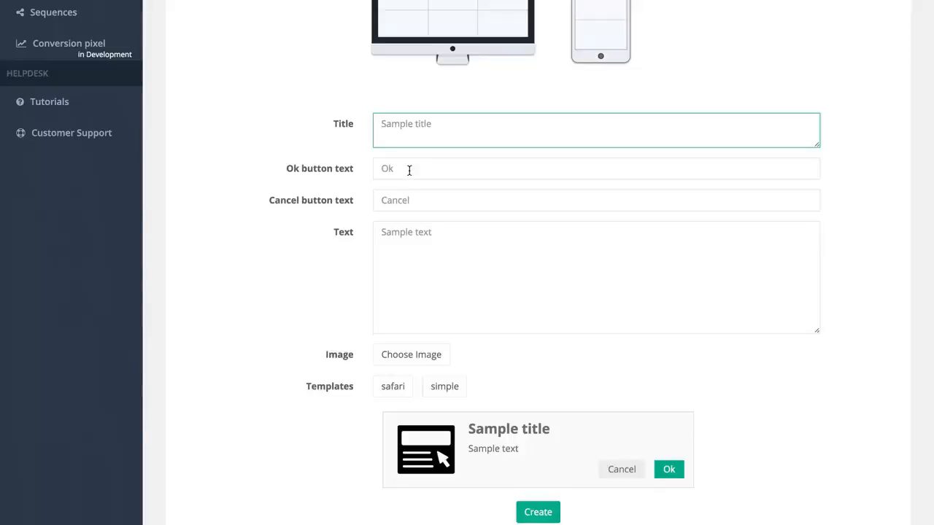
{"action": "left_click", "coordinate": [402, 258]}
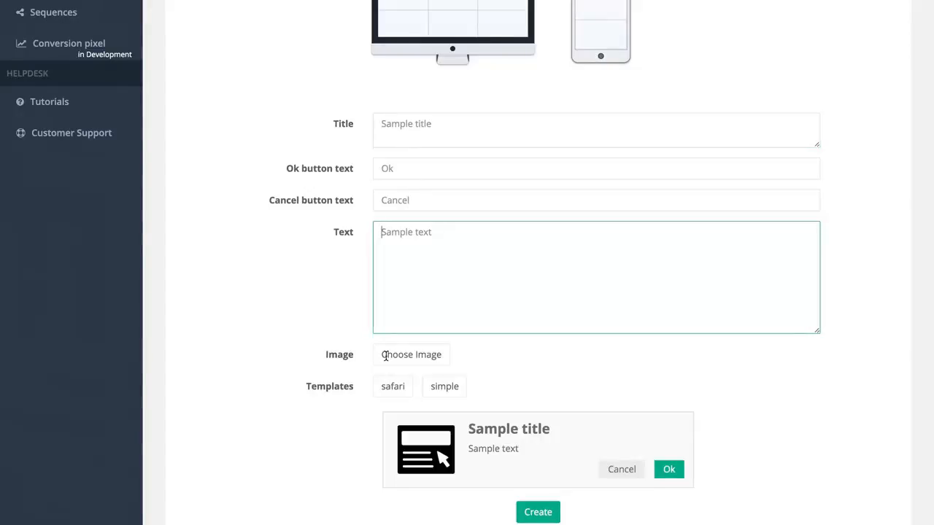
{"action": "scroll", "coordinate": [385, 356], "scroll_direction": "down", "scroll_amount": 1}
{"action": "left_click", "coordinate": [535, 486]}
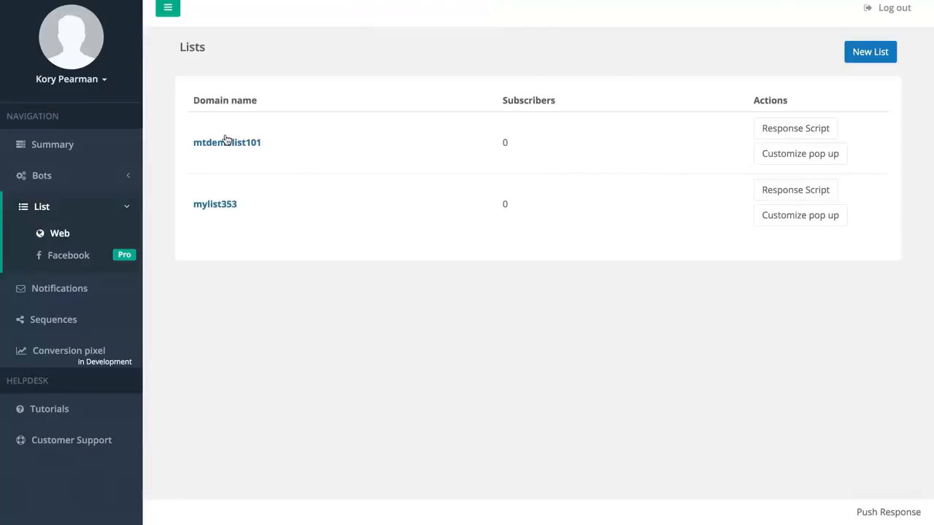
- Preview the Success Default and Facebook states of the mtdemolist101 pop-up and review its main, success and error texts
{"action": "left_click", "coordinate": [779, 158]}
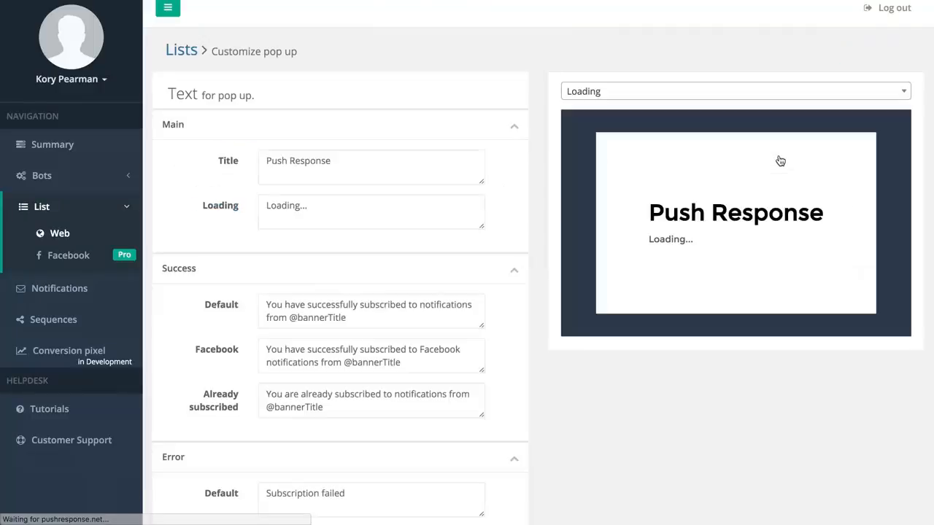
{"action": "left_click", "coordinate": [635, 91]}
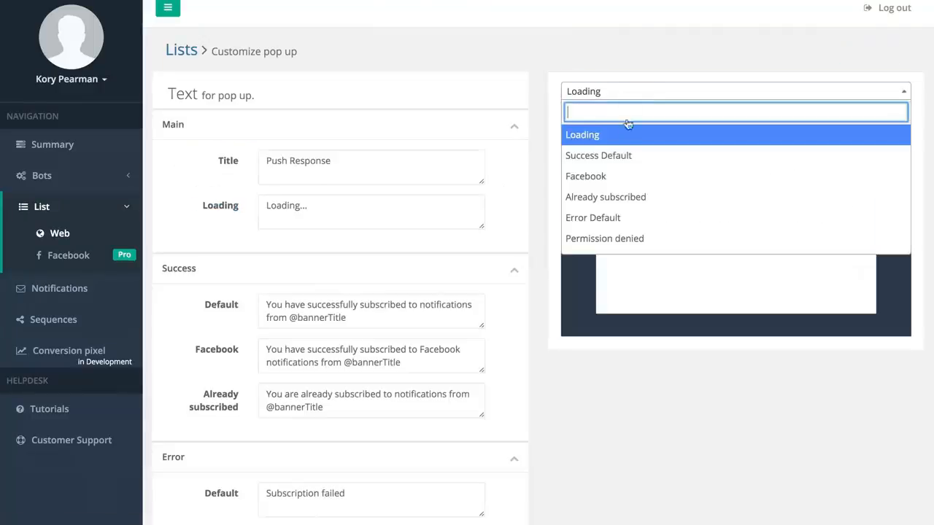
{"action": "left_click", "coordinate": [621, 154]}
{"action": "left_click", "coordinate": [647, 92]}
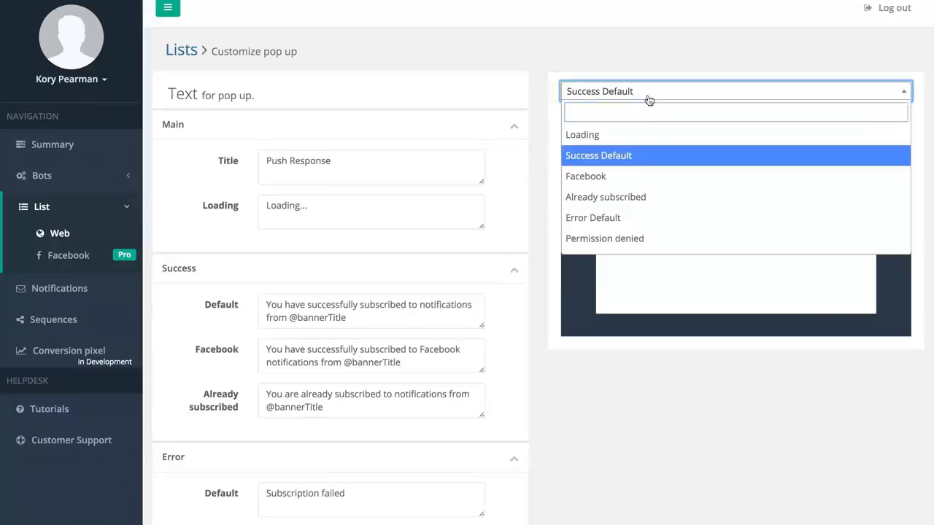
{"action": "left_click", "coordinate": [620, 177]}
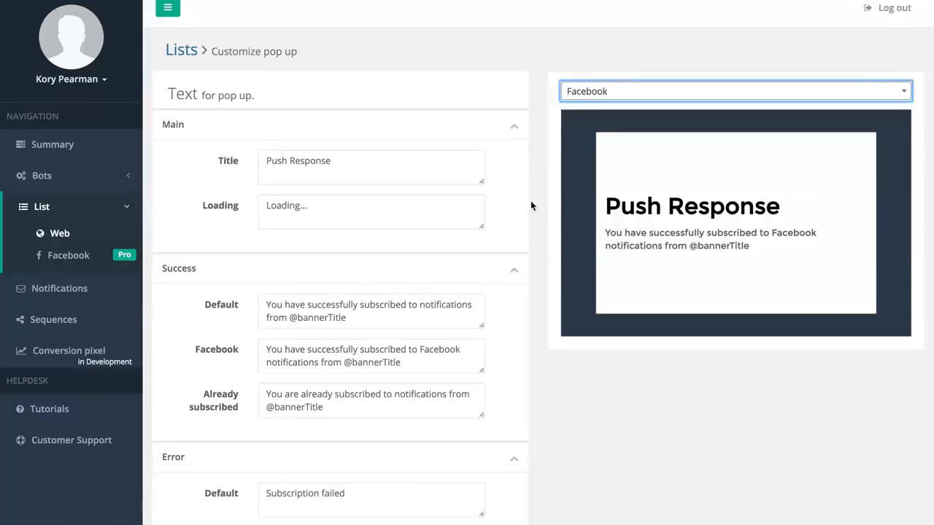
{"action": "scroll", "coordinate": [358, 363], "scroll_direction": "down", "scroll_amount": 3}
{"action": "scroll", "coordinate": [358, 365], "scroll_direction": "up", "scroll_amount": 1}
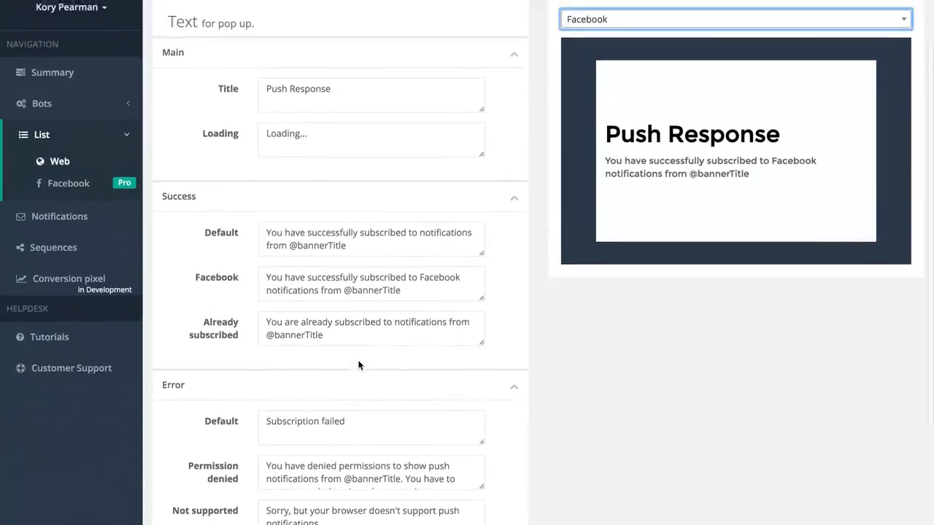
{"action": "scroll", "coordinate": [358, 364], "scroll_direction": "down", "scroll_amount": 2}
{"action": "scroll", "coordinate": [358, 365], "scroll_direction": "up", "scroll_amount": 3}
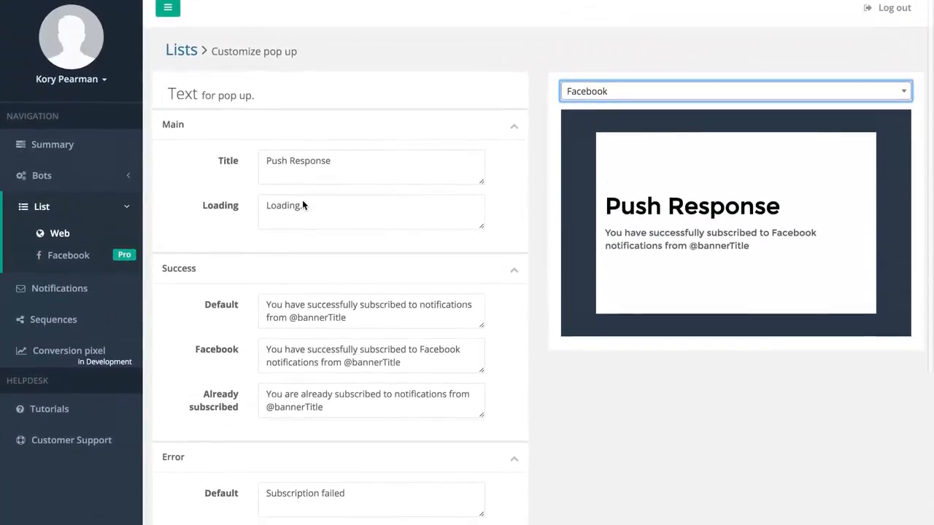
- Return to the lists and copy the response script of mtdemolist101
{"action": "left_click", "coordinate": [189, 53]}
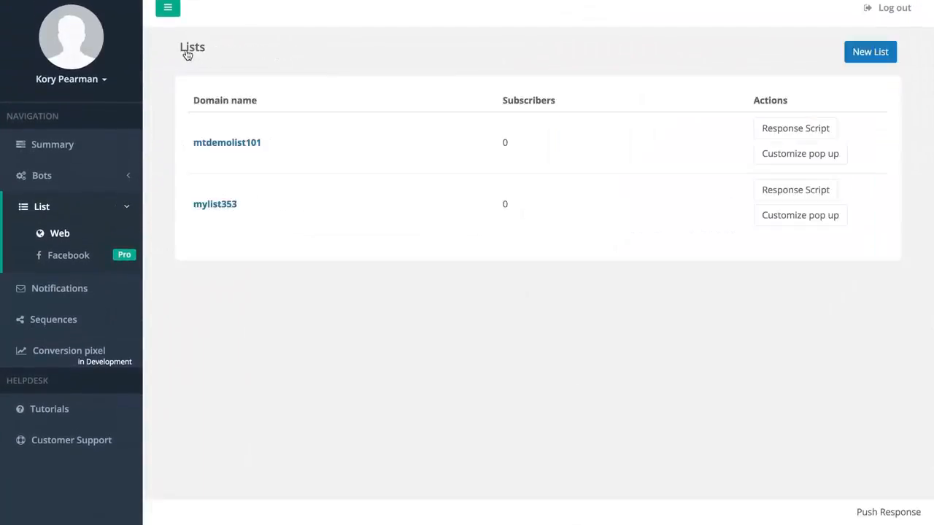
{"action": "left_click", "coordinate": [772, 133]}
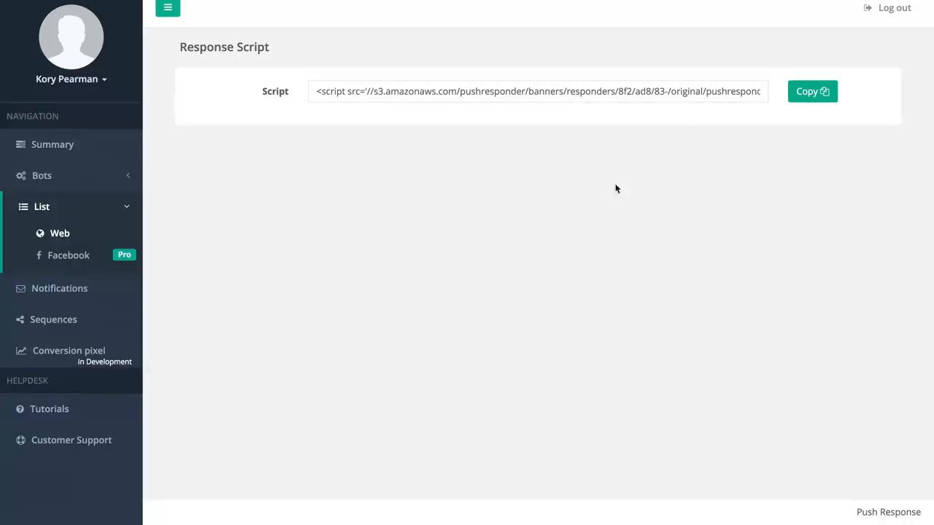
{"action": "left_click", "coordinate": [796, 91]}
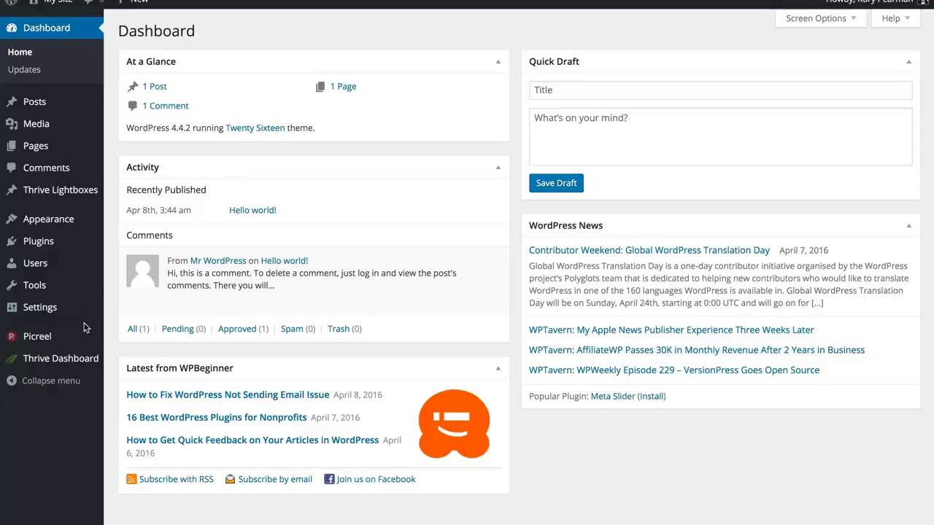
- In the WordPress dashboard, paste the response script into Scripts in Header of Insert Headers and Footers and save the settings
{"action": "mouse_move", "coordinate": [67, 312]}
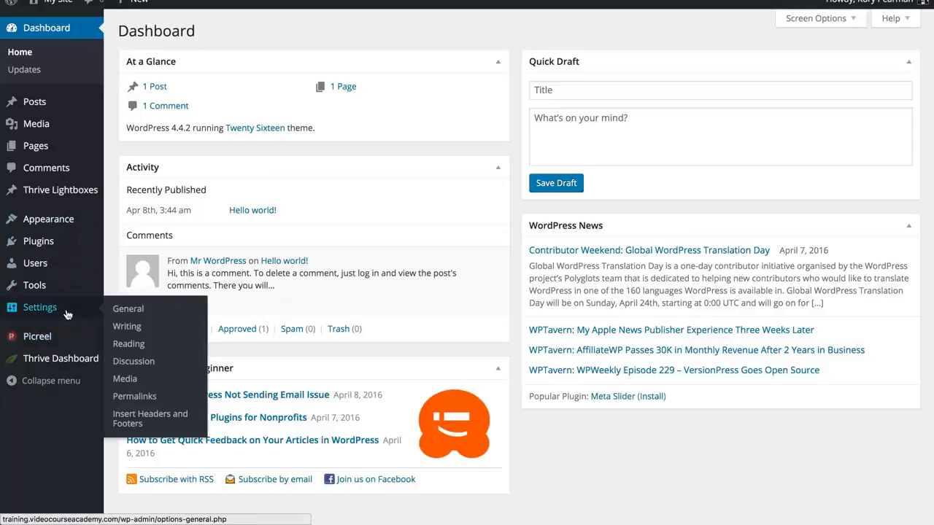
{"action": "left_click", "coordinate": [135, 422]}
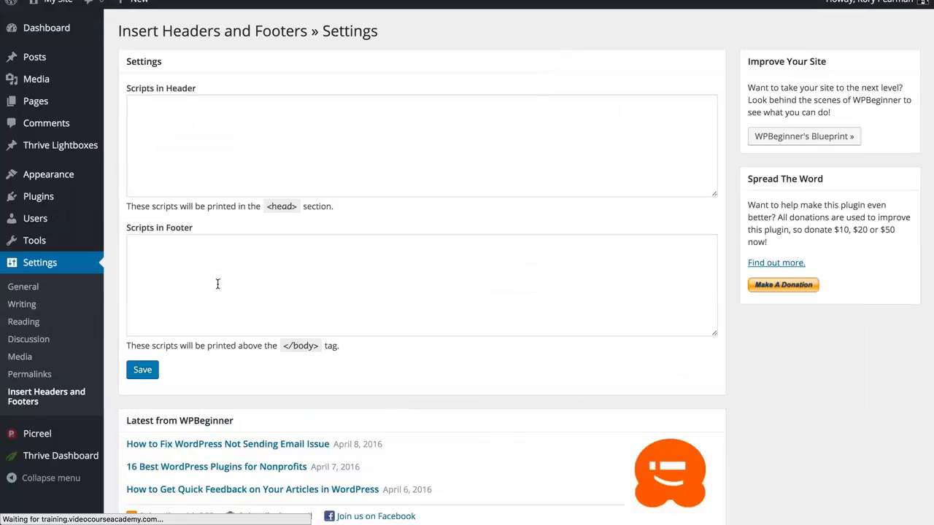
{"action": "left_click", "coordinate": [235, 152]}
{"action": "key", "text": "ctrl+v"}
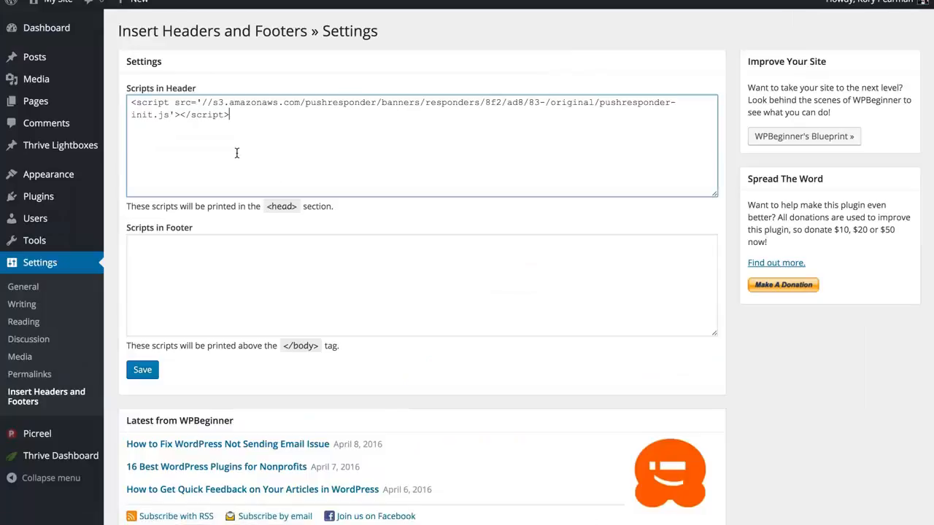
{"action": "left_click", "coordinate": [142, 370]}
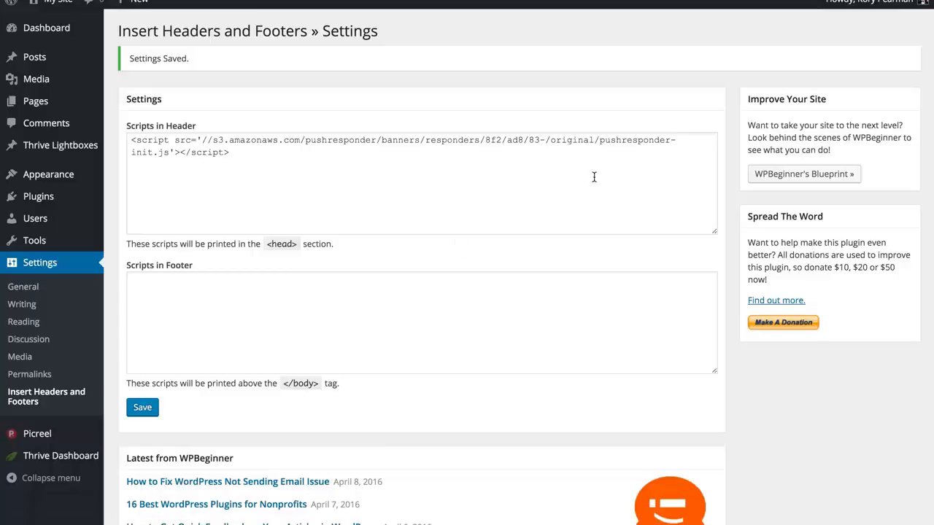
- Visit the WordPress site in a new incognito window, scroll down to the Hello world! post and accept the sample subscription banner
{"action": "left_click", "coordinate": [922, 1]}
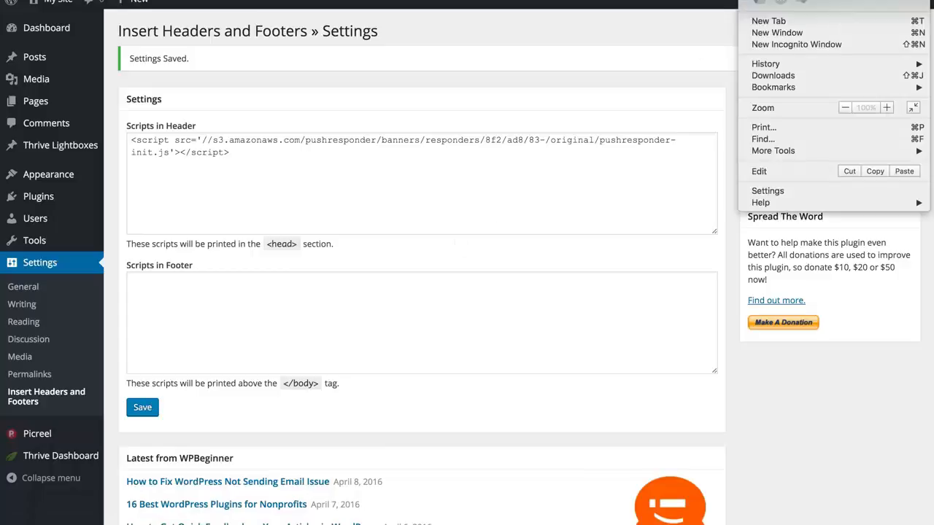
{"action": "left_click", "coordinate": [784, 45]}
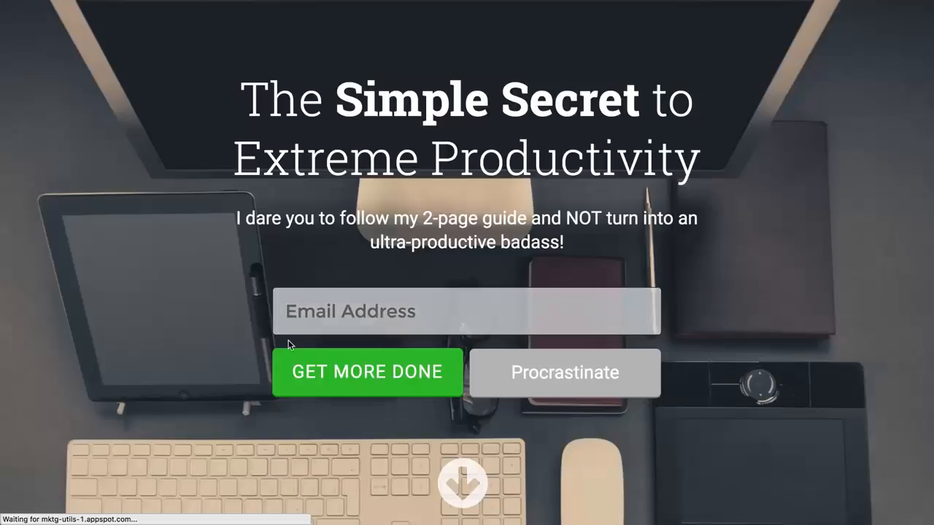
{"action": "scroll", "coordinate": [288, 344], "scroll_direction": "down", "scroll_amount": 5}
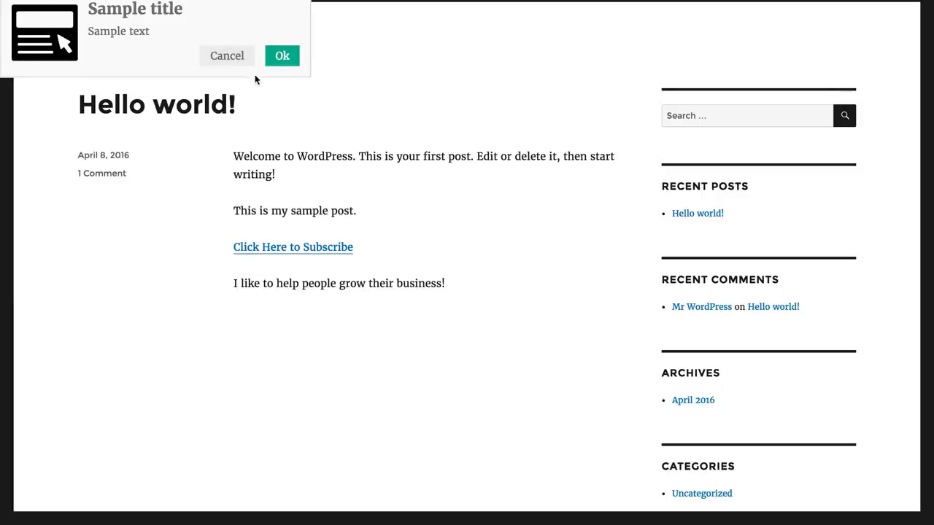
{"action": "left_click", "coordinate": [280, 58]}
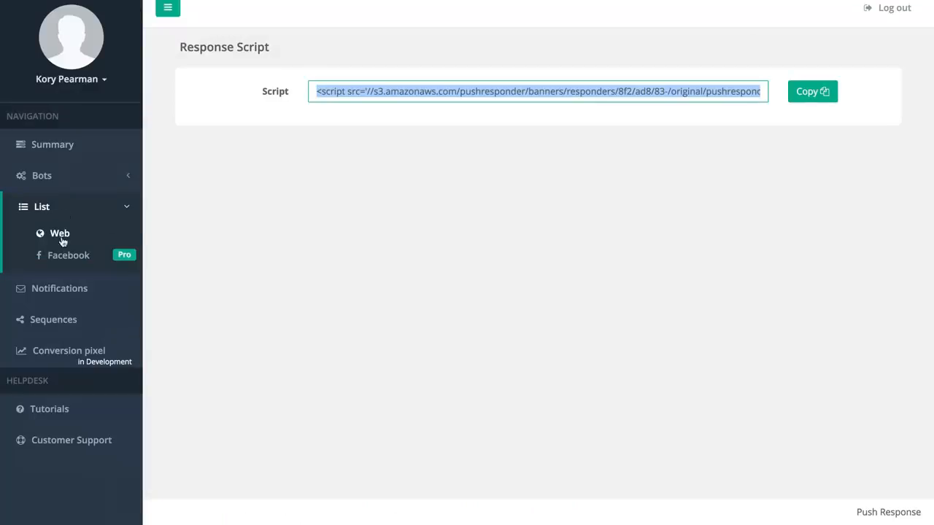
- Start a new notification with the name "Test name", title "Test title" and text "Test text"
{"action": "left_click", "coordinate": [70, 292]}
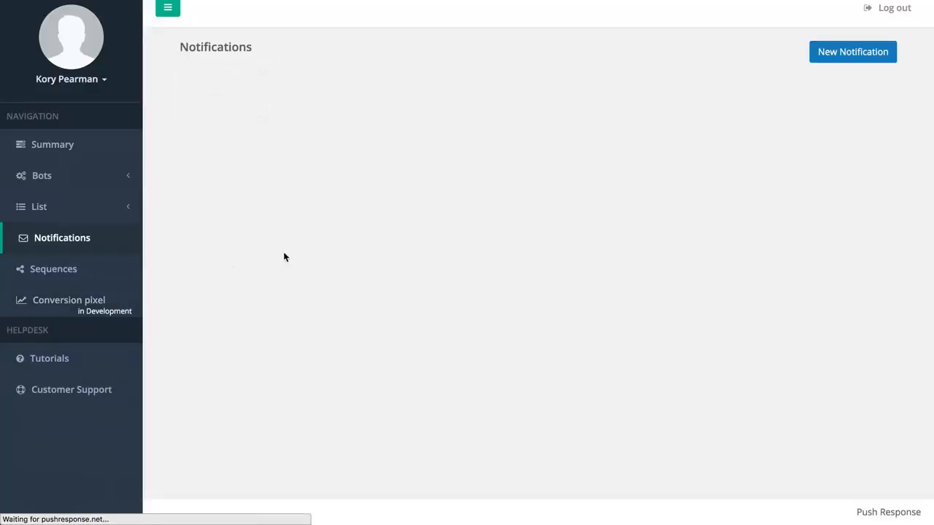
{"action": "left_click", "coordinate": [846, 53]}
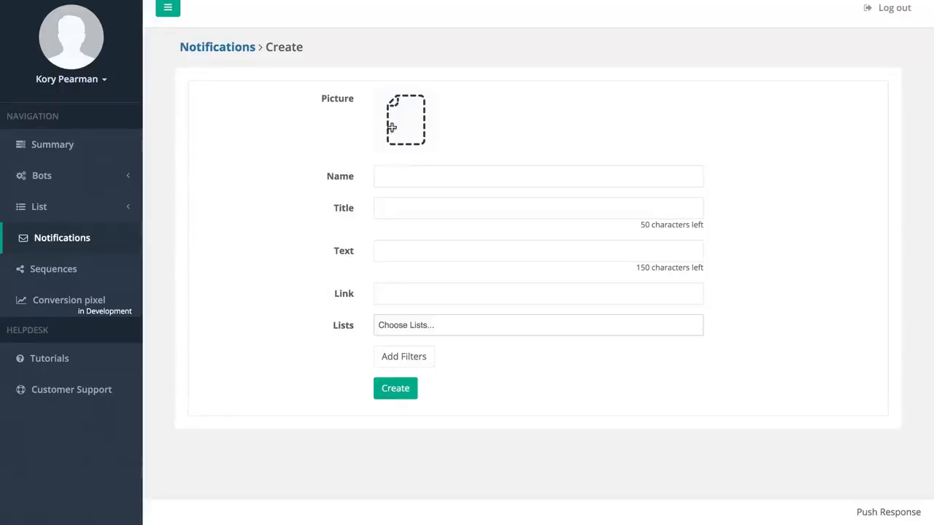
{"action": "left_click", "coordinate": [394, 174]}
{"action": "type", "text": "Tes"}
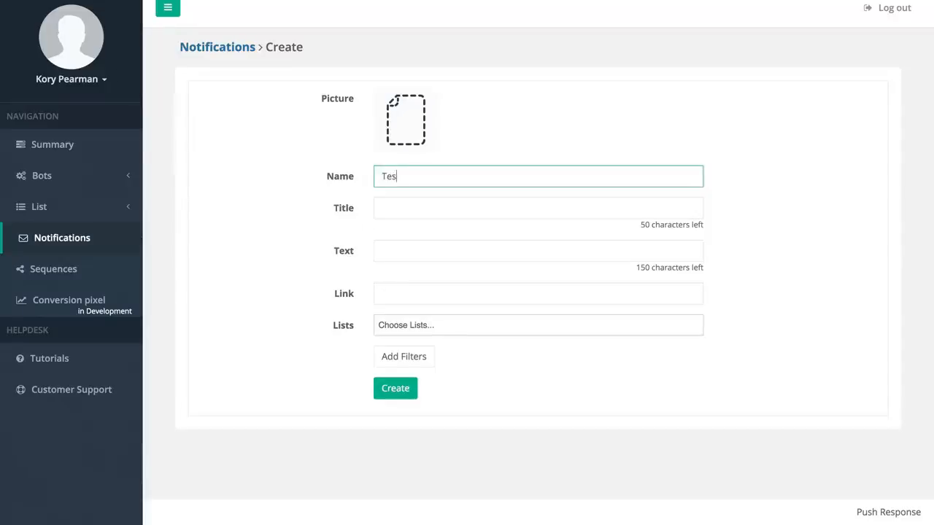
{"action": "type", "text": "t name"}
{"action": "left_click", "coordinate": [394, 208]}
{"action": "type", "text": "Te"}
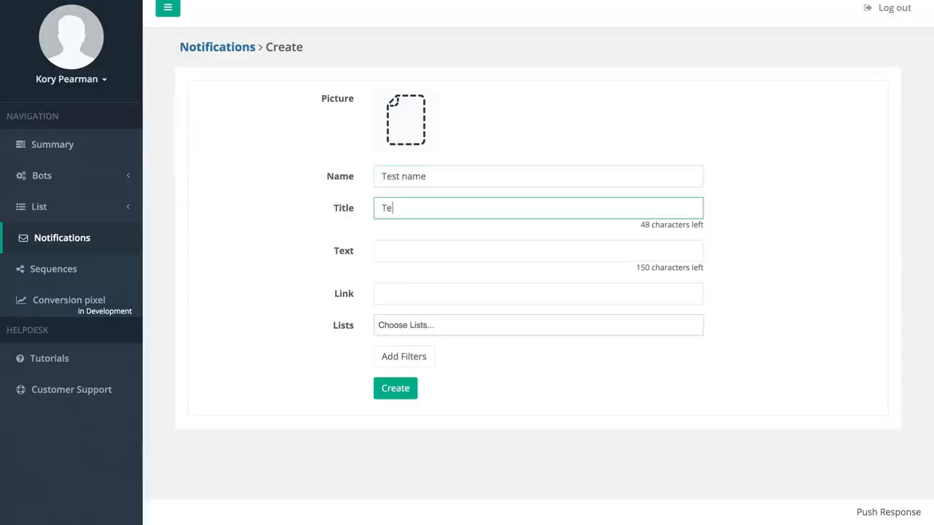
{"action": "type", "text": "st title"}
{"action": "key", "text": "Tab"}
{"action": "type", "text": "T"}
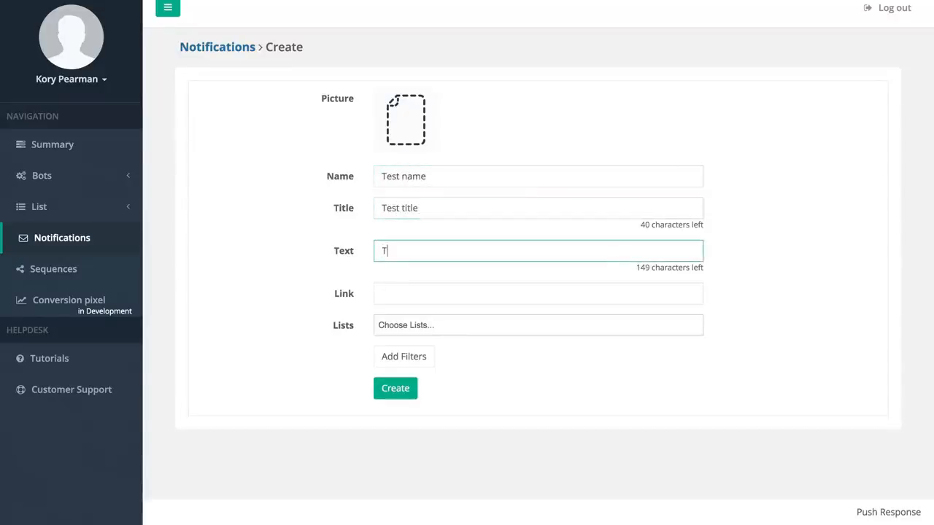
{"action": "type", "text": "est text"}
{"action": "left_click", "coordinate": [398, 292]}
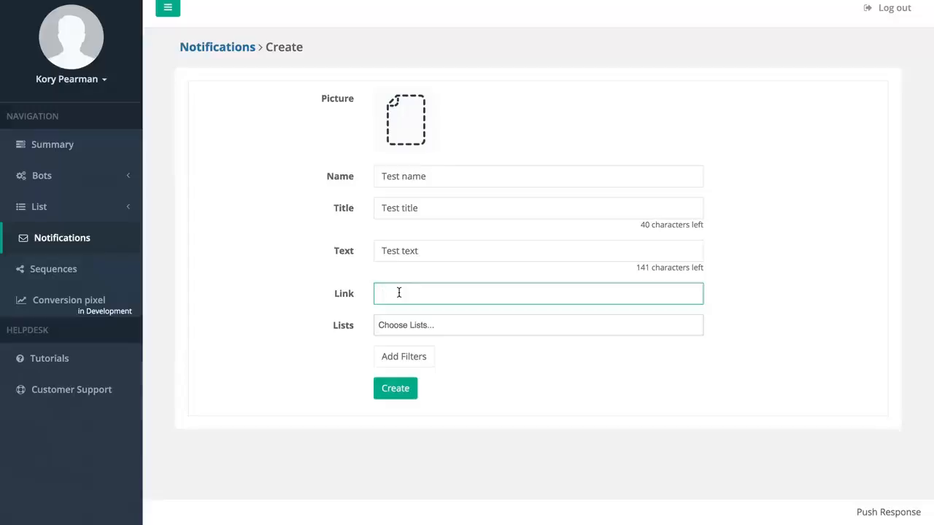
{"action": "type", "text": "http://google.cm"}
{"action": "key", "text": "Left"}
{"action": "type", "text": "o"}
{"action": "left_click", "coordinate": [440, 326]}
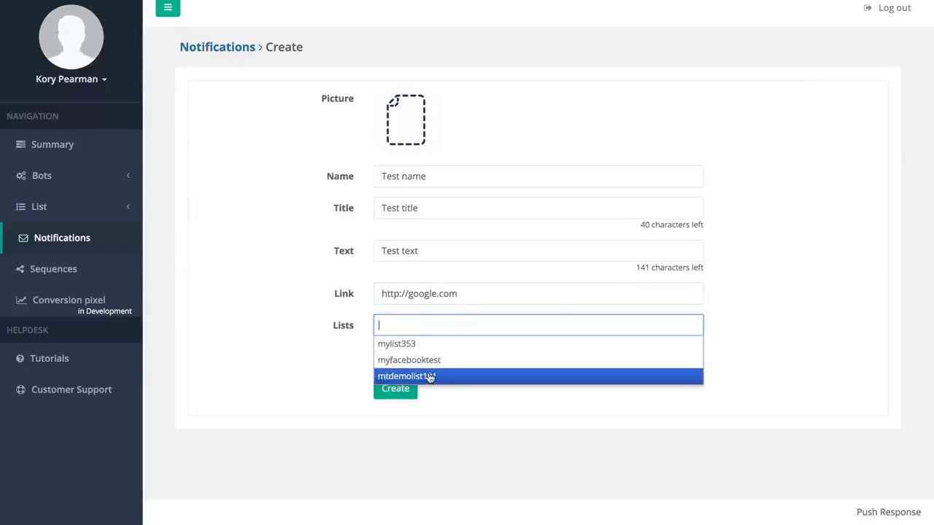
{"action": "left_click", "coordinate": [432, 380]}
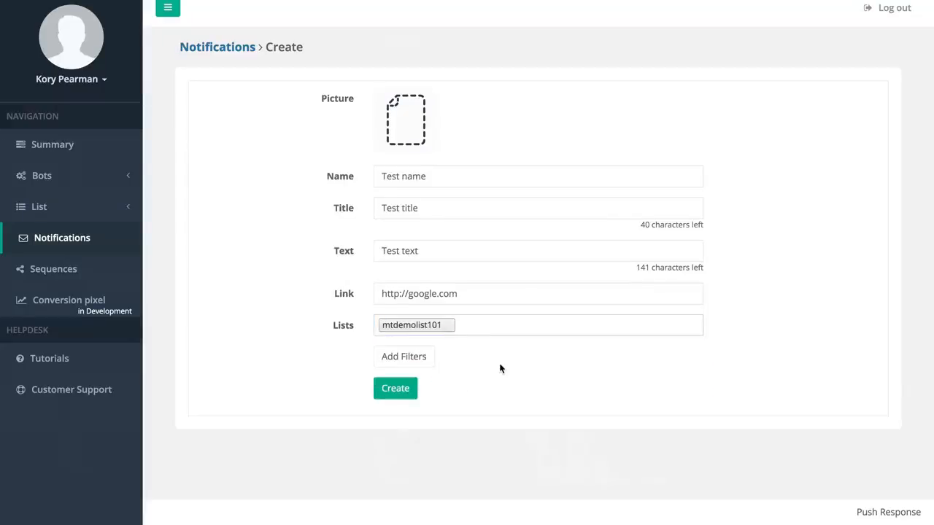
- Add filters to the notification, examine the language, geolocation and click-based targeting options, and remove the filters again
{"action": "left_click", "coordinate": [409, 358]}
{"action": "scroll", "coordinate": [288, 418], "scroll_direction": "down", "scroll_amount": 3}
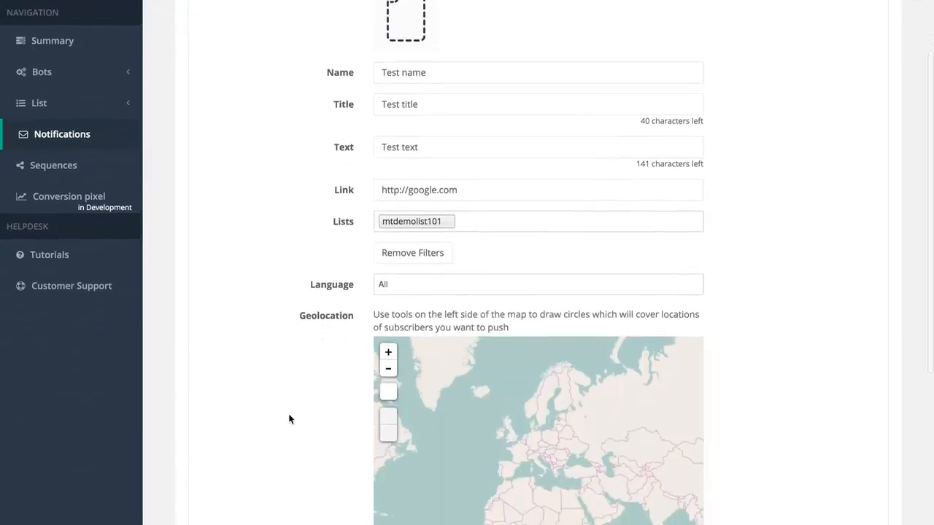
{"action": "scroll", "coordinate": [289, 419], "scroll_direction": "down", "scroll_amount": 5}
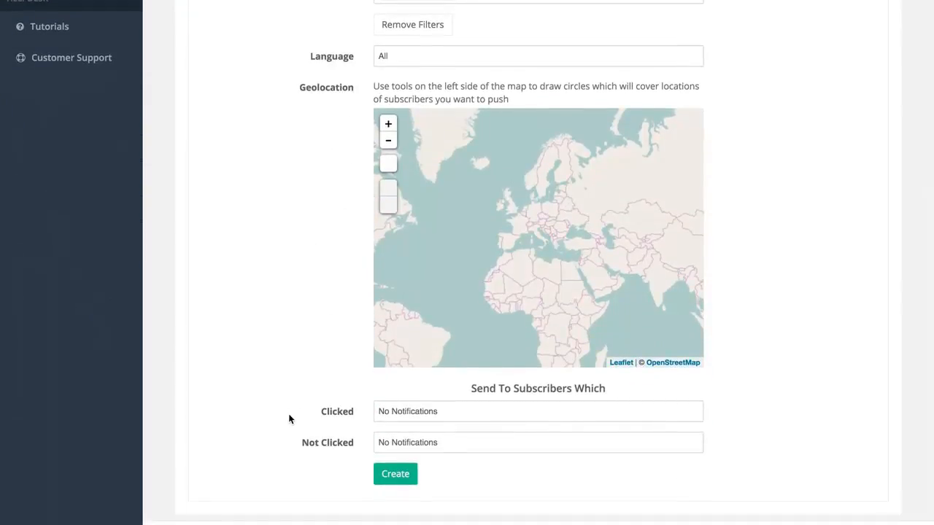
{"action": "scroll", "coordinate": [302, 363], "scroll_direction": "up", "scroll_amount": 3}
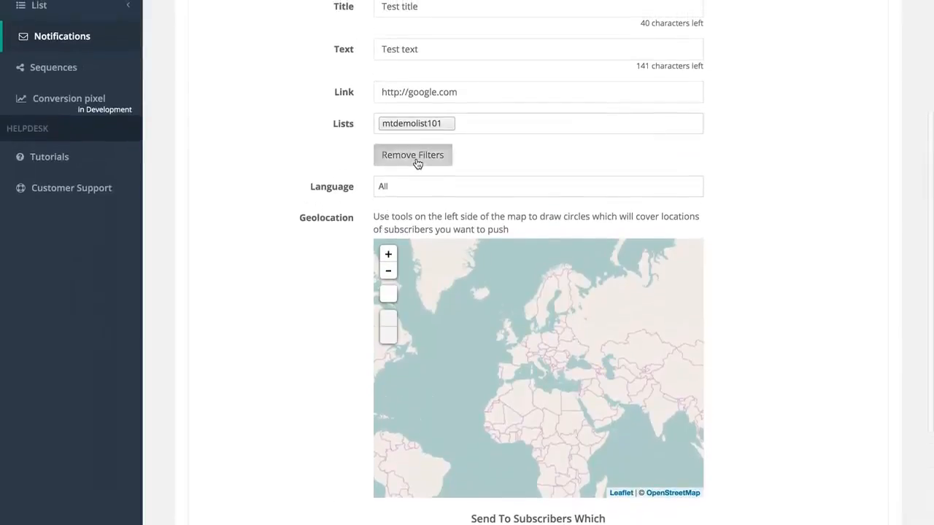
{"action": "left_click", "coordinate": [417, 159]}
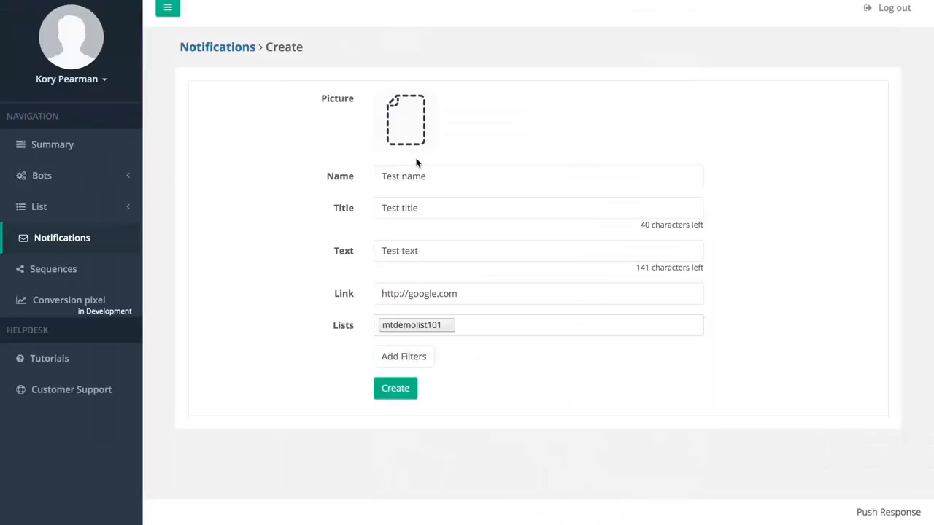
- Create the notification and check its repeat options in the broadcast settings, leaving repeat off
{"action": "left_click", "coordinate": [396, 392]}
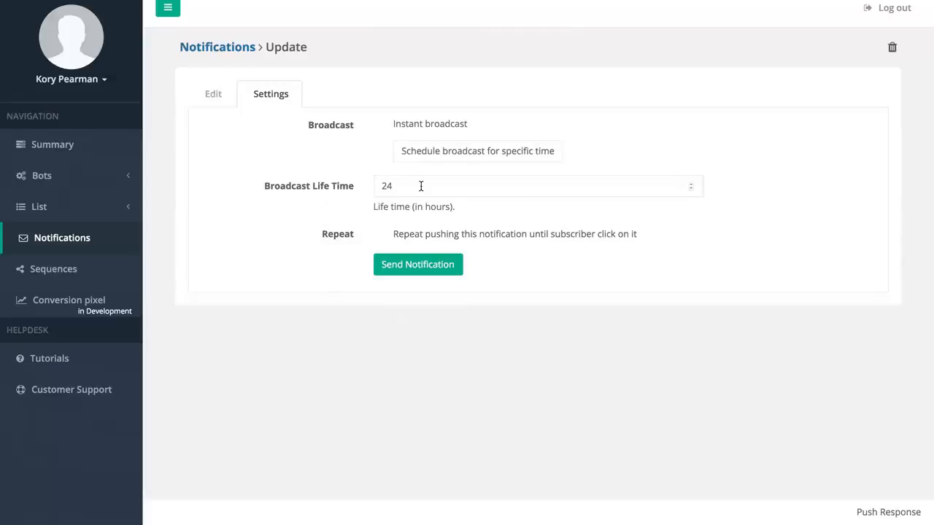
{"action": "left_click", "coordinate": [380, 235]}
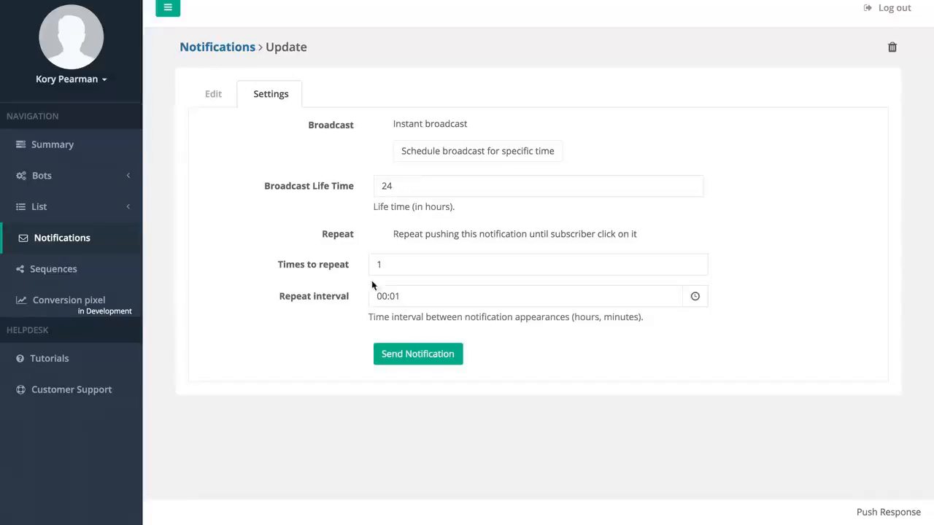
{"action": "left_click", "coordinate": [382, 234]}
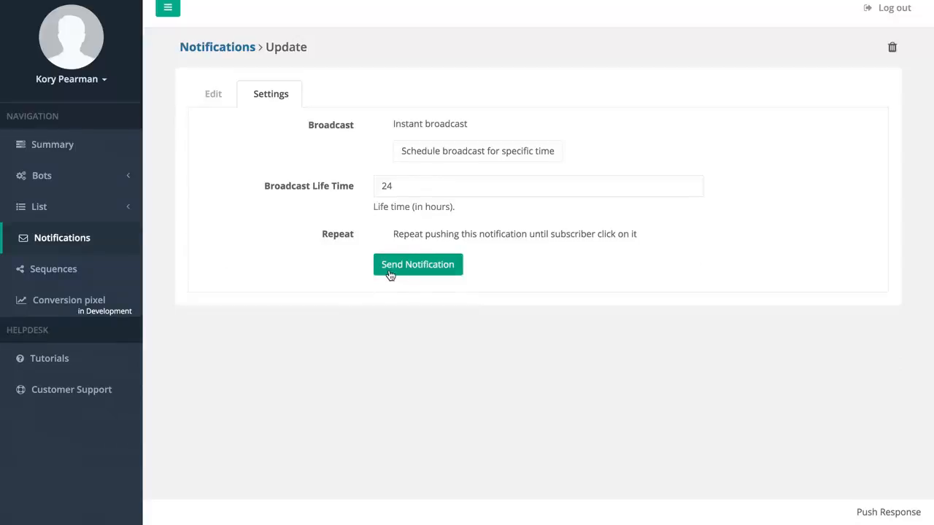
- Start a new sequence with the name "name", title "title" and text "text"
{"action": "left_click", "coordinate": [88, 280]}
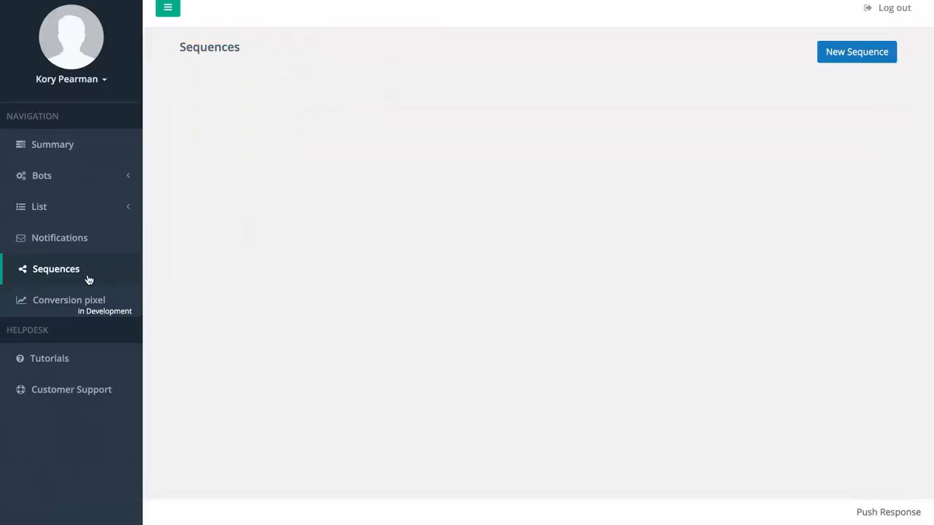
{"action": "left_click", "coordinate": [835, 58]}
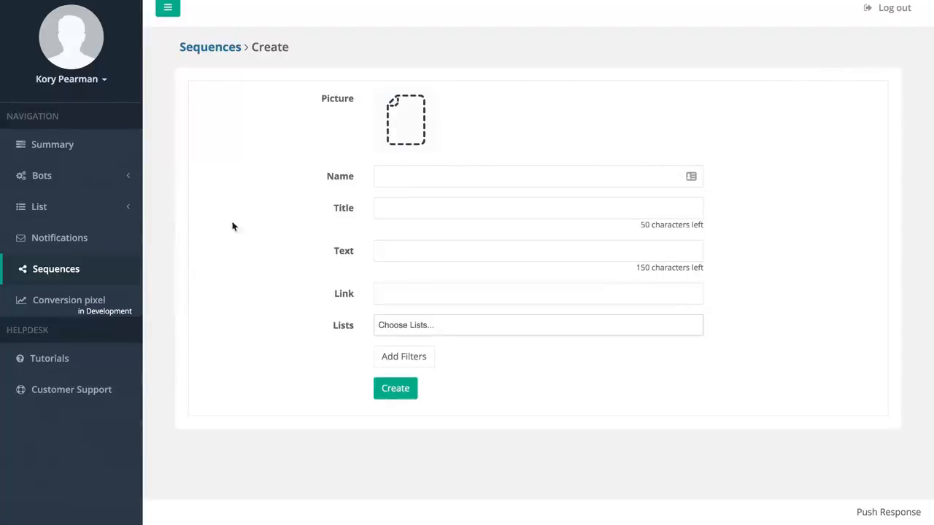
{"action": "left_click", "coordinate": [379, 179]}
{"action": "type", "text": "name"}
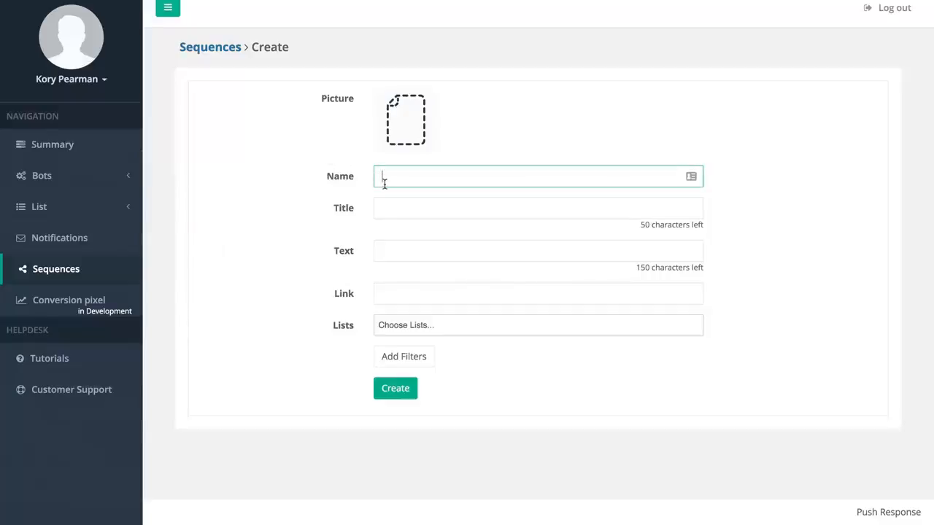
{"action": "key", "text": "Tab"}
{"action": "type", "text": "title"}
{"action": "key", "text": "Tab"}
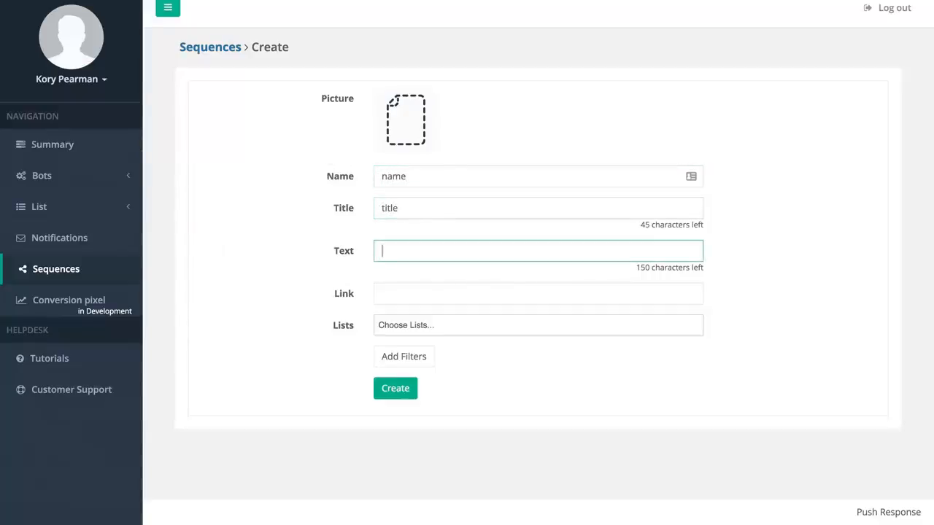
{"action": "type", "text": "text"}
{"action": "key", "text": "Tab"}
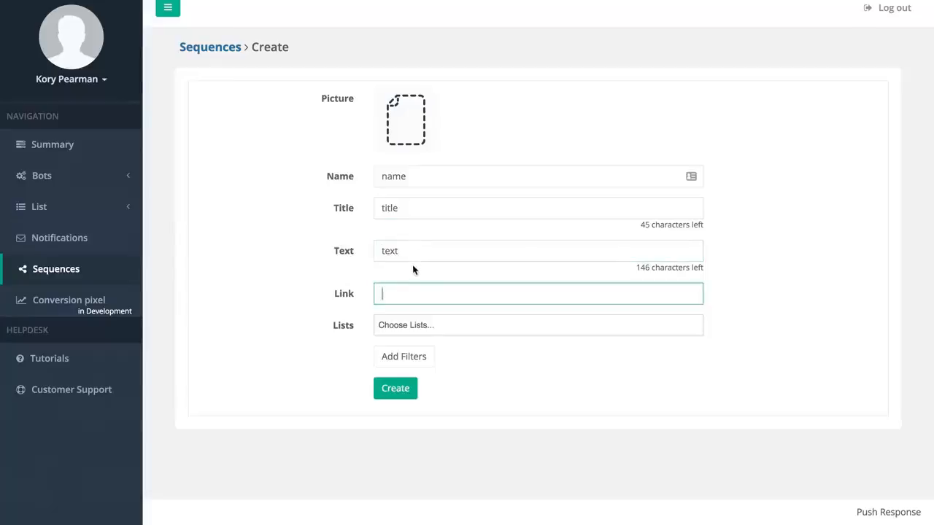
{"action": "type", "text": "http://google.com"}
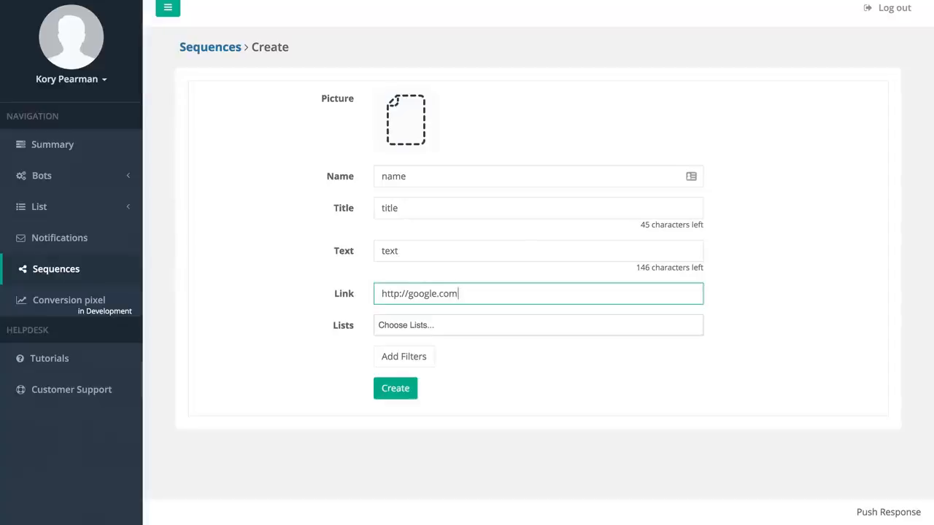
{"action": "left_click", "coordinate": [435, 330]}
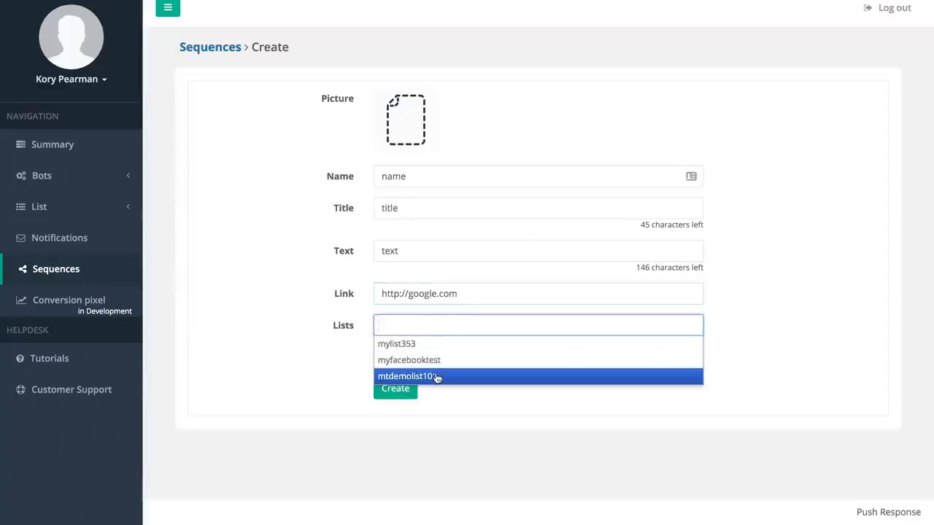
{"action": "left_click", "coordinate": [437, 378]}
{"action": "left_click", "coordinate": [403, 387]}
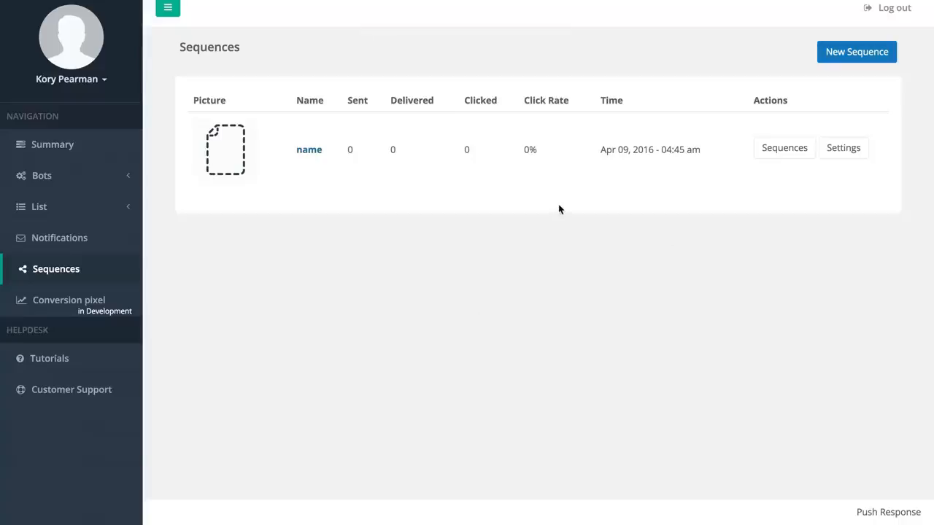
- In the sequence's message diagram, start a clicked follow-up to the first message with "clicked 1" as name, title and text
{"action": "left_click", "coordinate": [785, 148]}
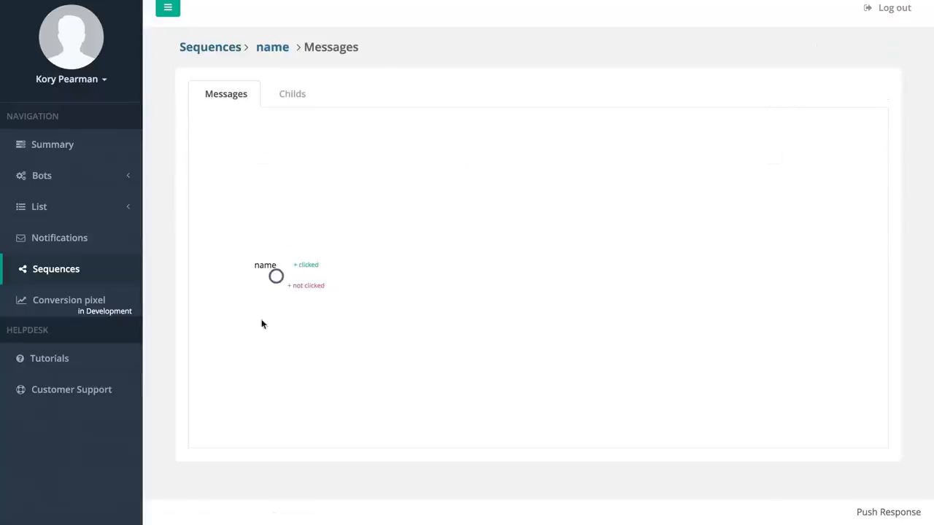
{"action": "left_click", "coordinate": [312, 271]}
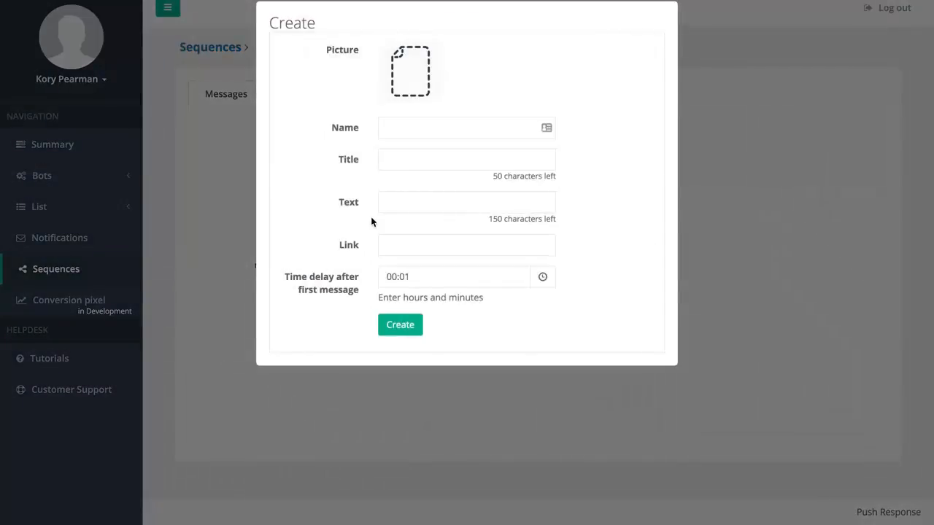
{"action": "left_click", "coordinate": [407, 131]}
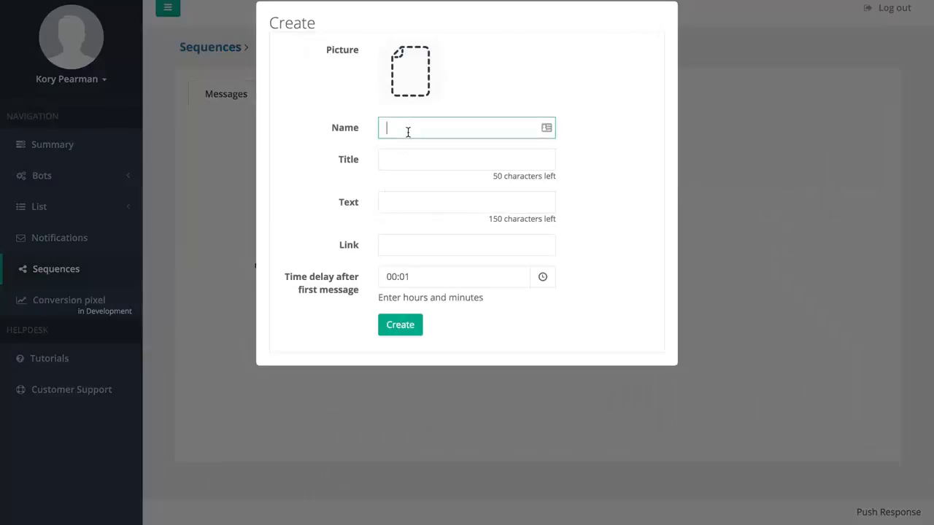
{"action": "type", "text": "clicked 1"}
{"action": "left_click", "coordinate": [409, 150]}
{"action": "double_click", "coordinate": [402, 128]}
{"action": "left_click", "coordinate": [406, 151]}
{"action": "double_click", "coordinate": [402, 129]}
{"action": "left_click", "coordinate": [405, 156]}
{"action": "type", "text": "clicked 1"}
{"action": "left_click", "coordinate": [402, 202]}
{"action": "type", "text": "clicked 1"}
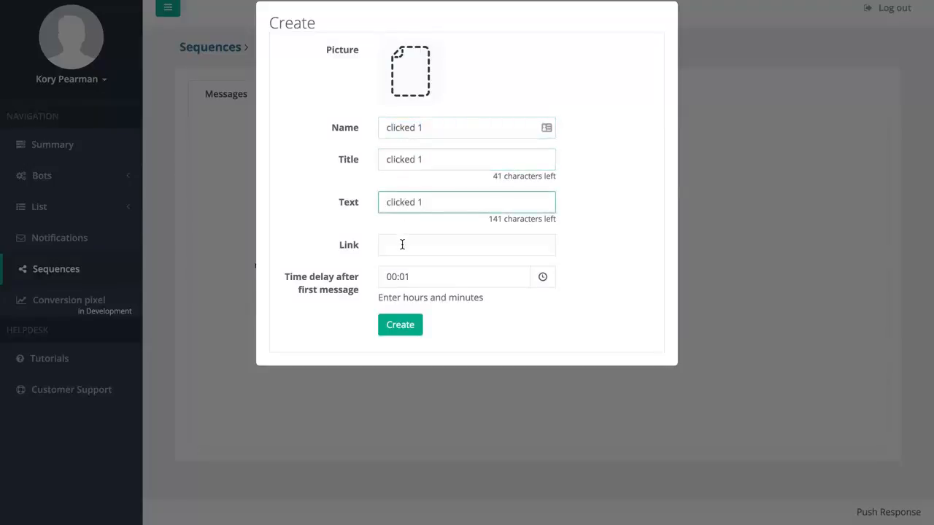
- Set the link of the clicked 1 message to google.com and create the message
{"action": "left_click", "coordinate": [402, 244]}
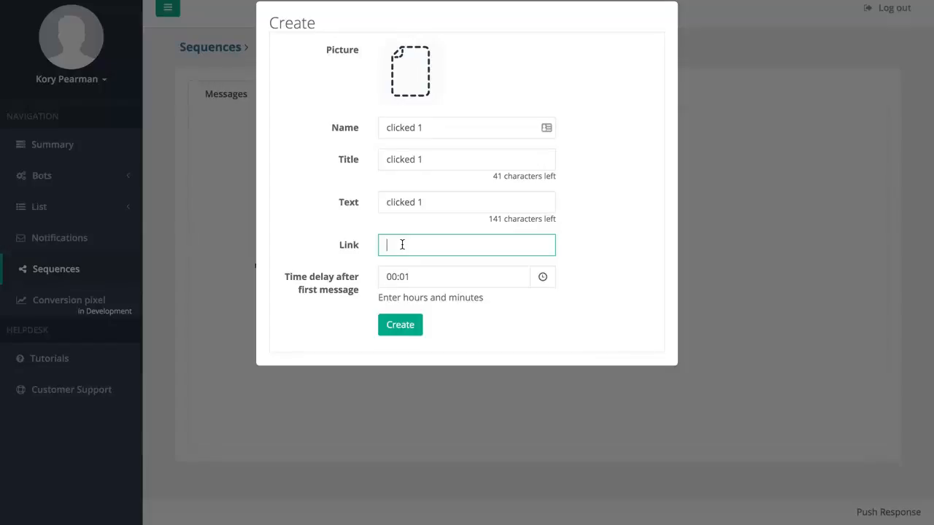
{"action": "type", "text": "google.com"}
{"action": "left_click", "coordinate": [391, 324]}
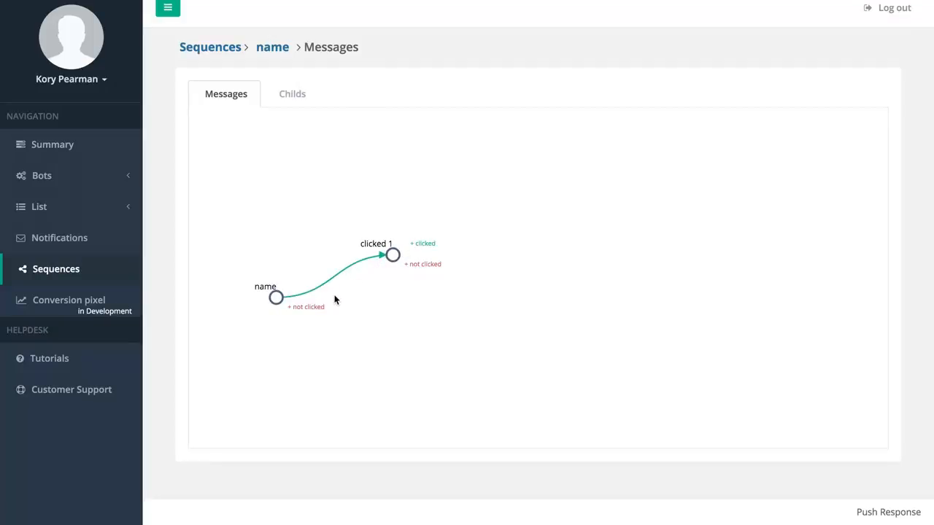
- Start a not clicked follow-up to the first message with "not click 1" as name, title and text
{"action": "left_click", "coordinate": [314, 307]}
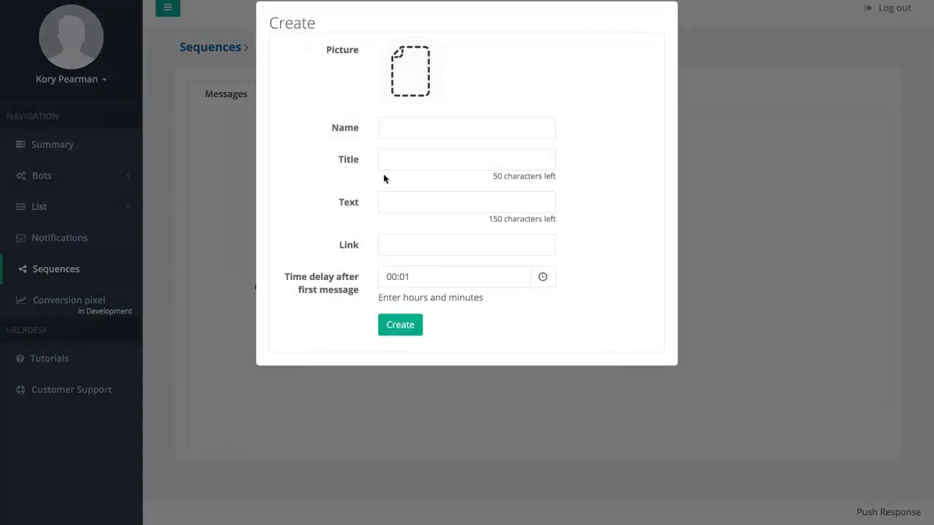
{"action": "left_click", "coordinate": [418, 135]}
{"action": "type", "text": "not click 1"}
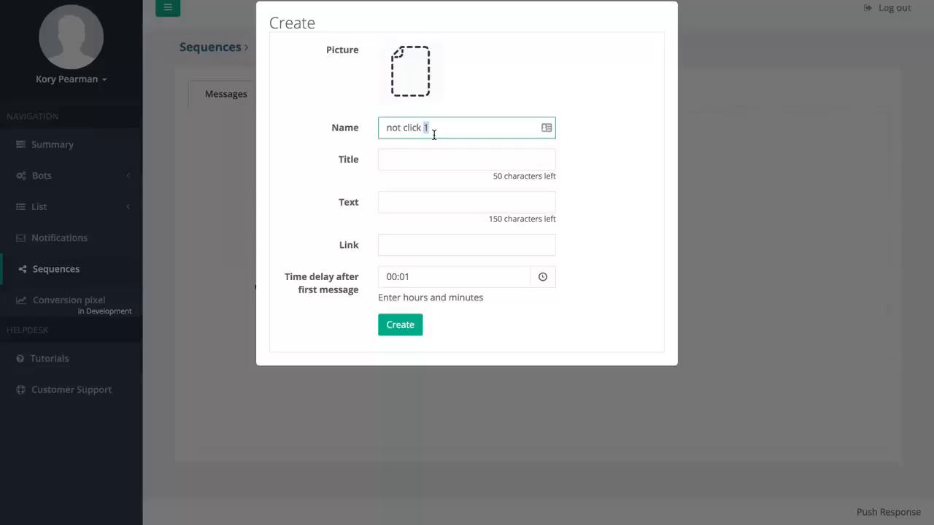
{"action": "key", "text": "ctrl+a"}
{"action": "key", "text": "ctrl+c"}
{"action": "left_click", "coordinate": [430, 159]}
{"action": "key", "text": "ctrl+v"}
{"action": "left_click", "coordinate": [421, 192]}
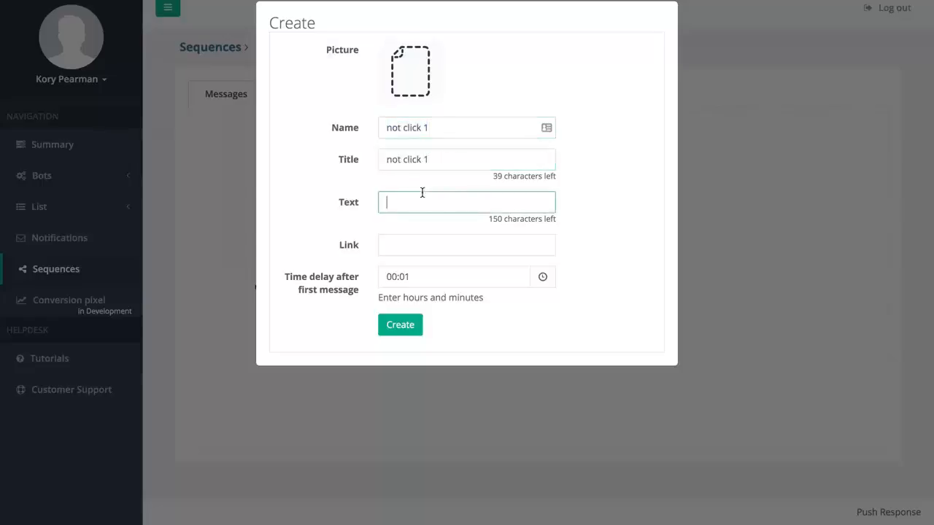
{"action": "key", "text": "ctrl+v"}
{"action": "left_click", "coordinate": [412, 244]}
{"action": "type", "text": "http:/"}
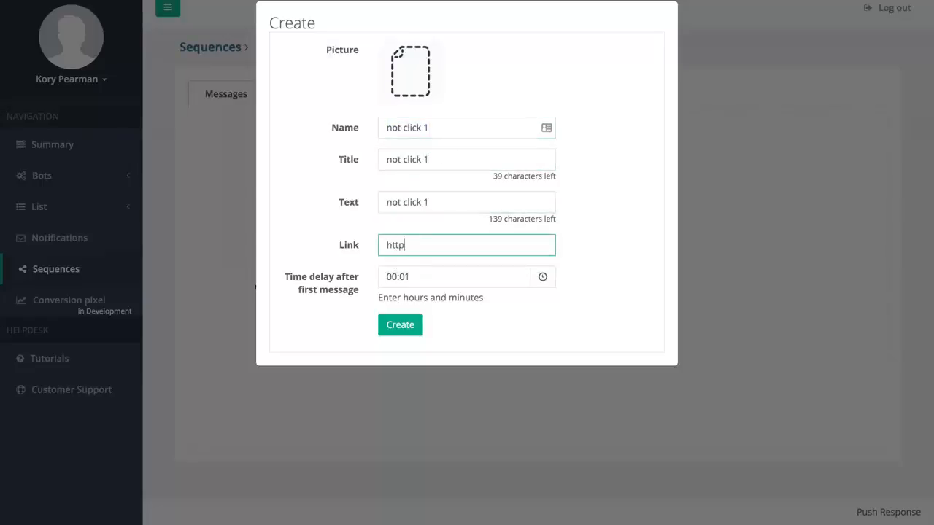
{"action": "key", "text": "BackSpace"}
{"action": "type", "text": "//google.com"}
{"action": "left_click", "coordinate": [402, 323]}
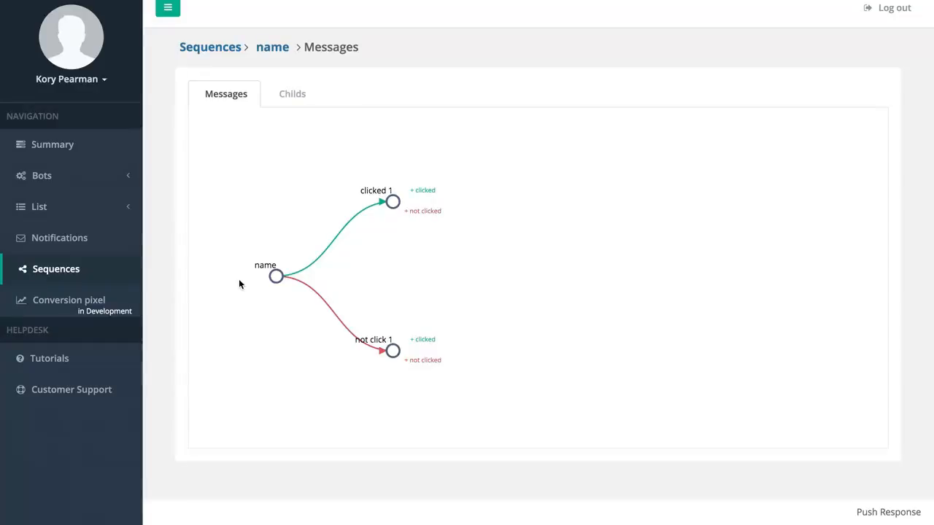
{"action": "left_click", "coordinate": [293, 95]}
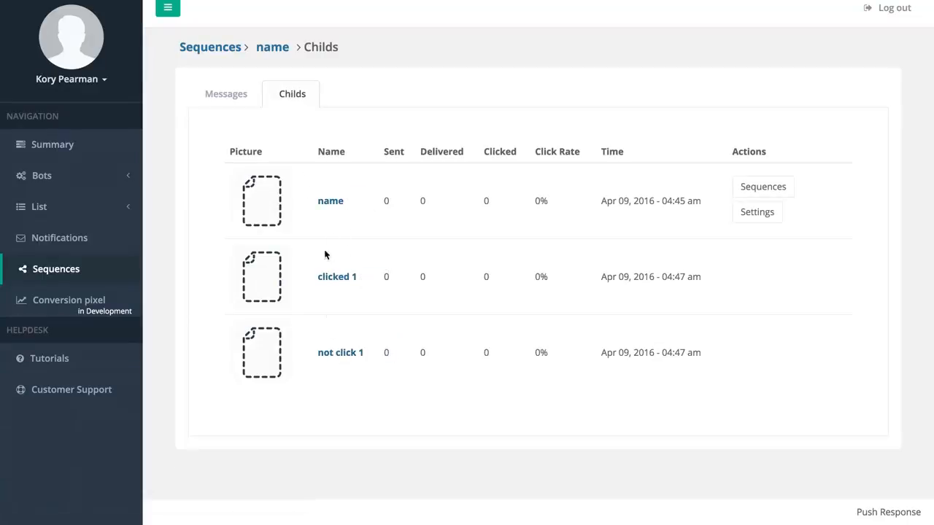
- Review the clicked 1 follow-up message's details and the broadcast settings of the sequence
{"action": "left_click", "coordinate": [337, 278]}
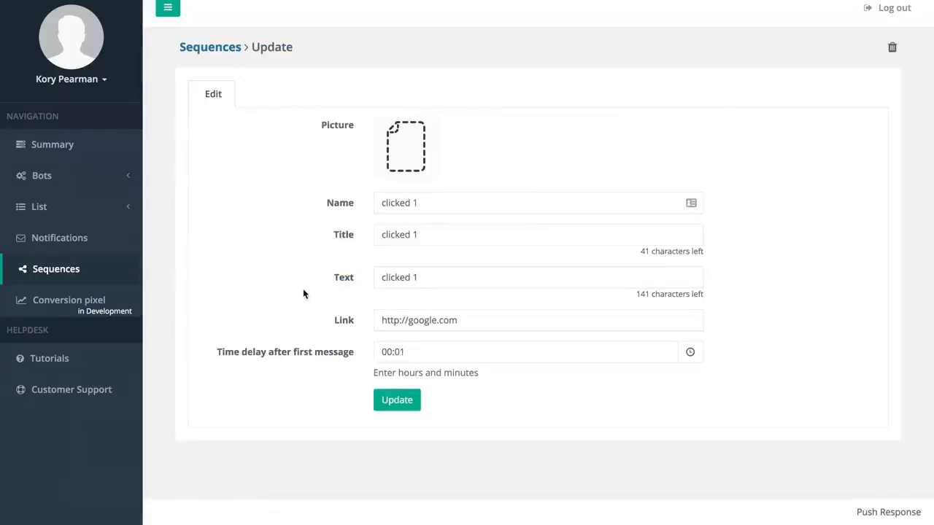
{"action": "left_click", "coordinate": [215, 46]}
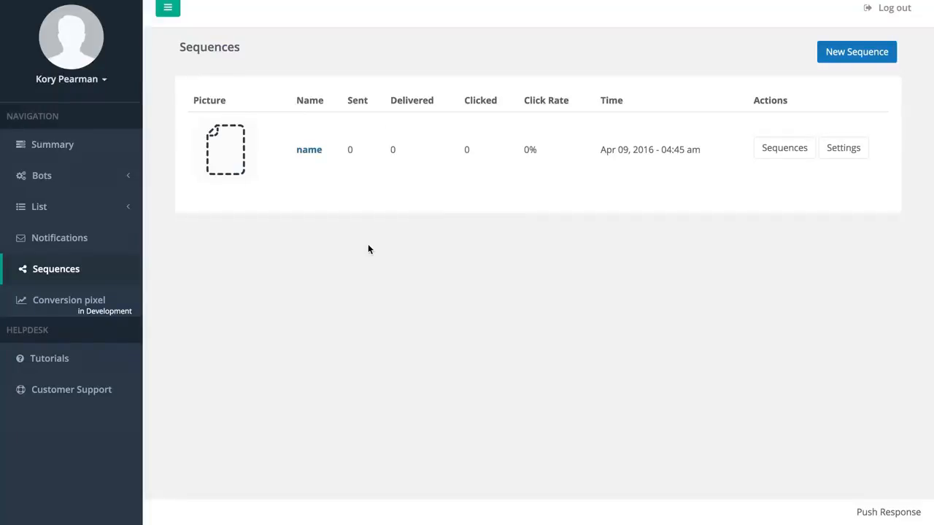
{"action": "left_click", "coordinate": [831, 151]}
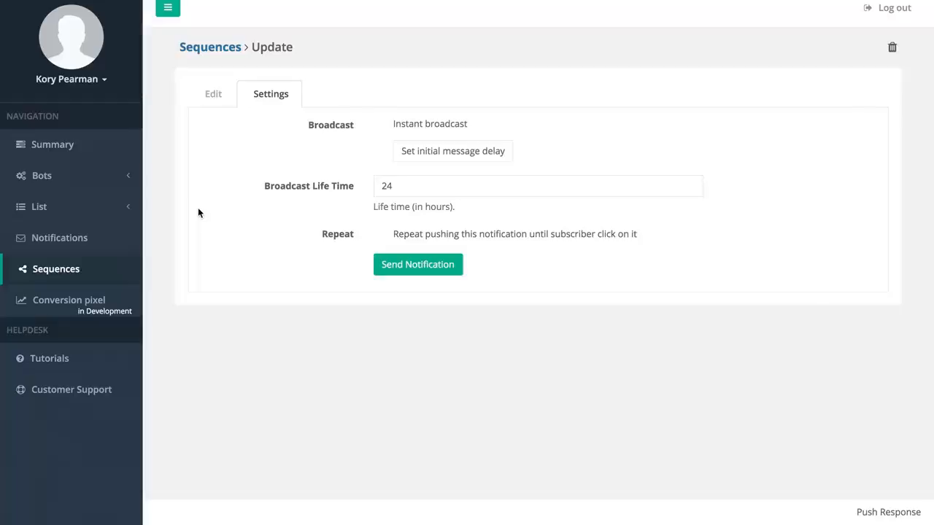
- View the Facebook subscriber lists and show the available bot types
{"action": "left_click", "coordinate": [125, 207]}
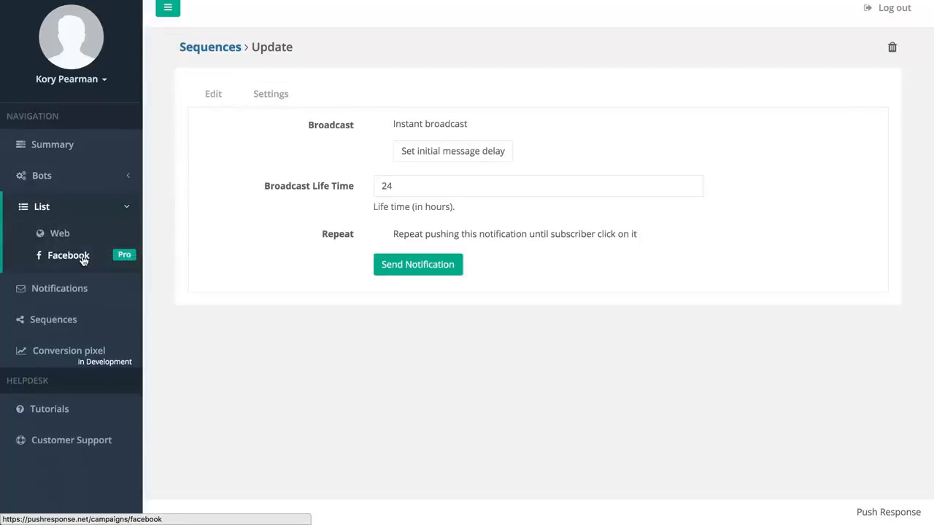
{"action": "left_click", "coordinate": [82, 258]}
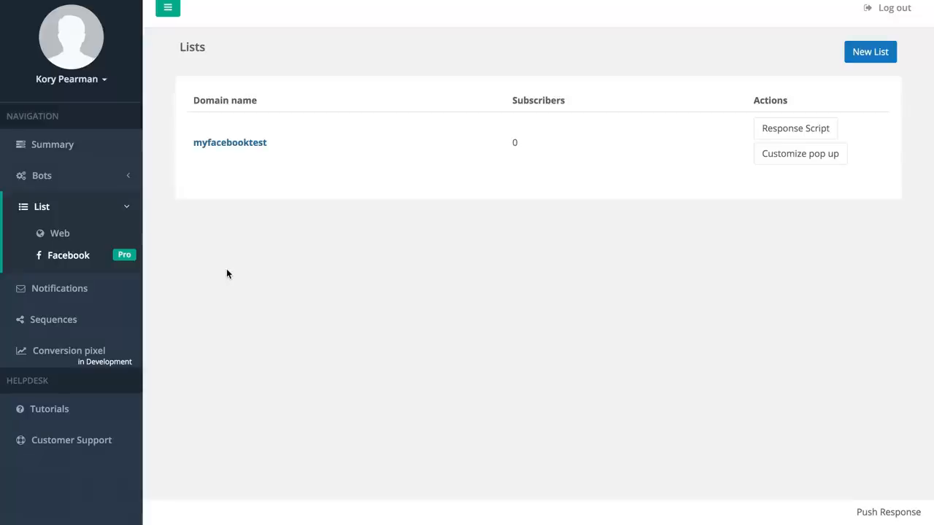
{"action": "left_click", "coordinate": [106, 179]}
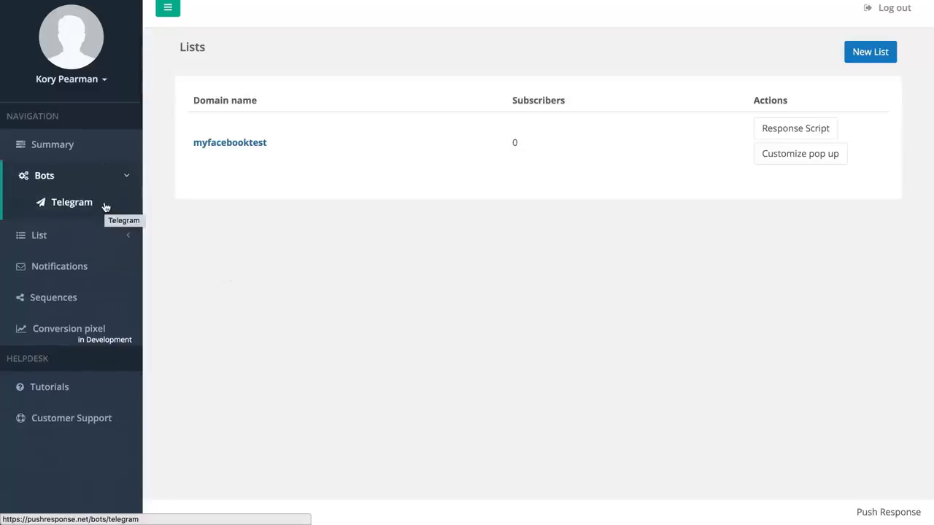